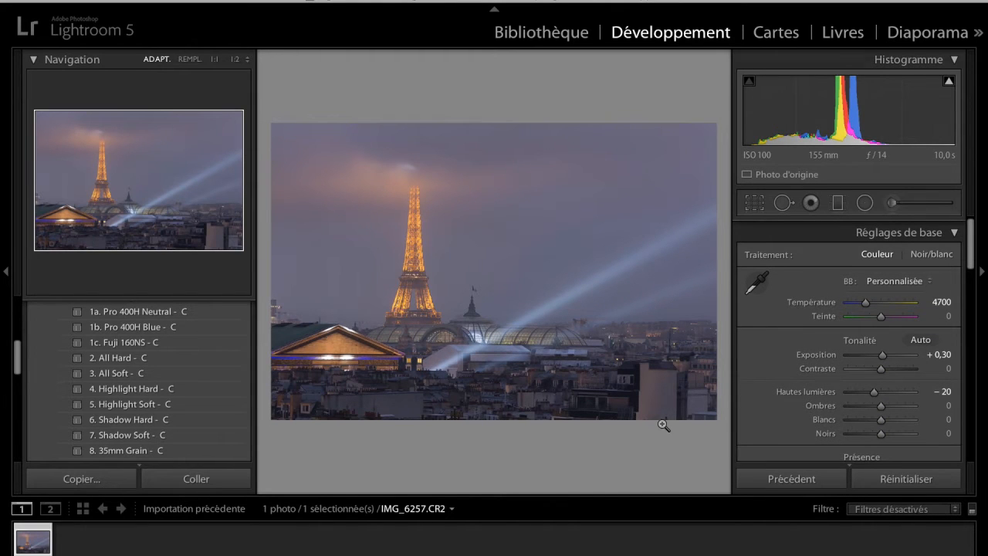
# - Straighten the photo with a −0,54 crop angle, tighten the crop slightly around the Eiffel Tower scene, and apply it
pyautogui.press('r')
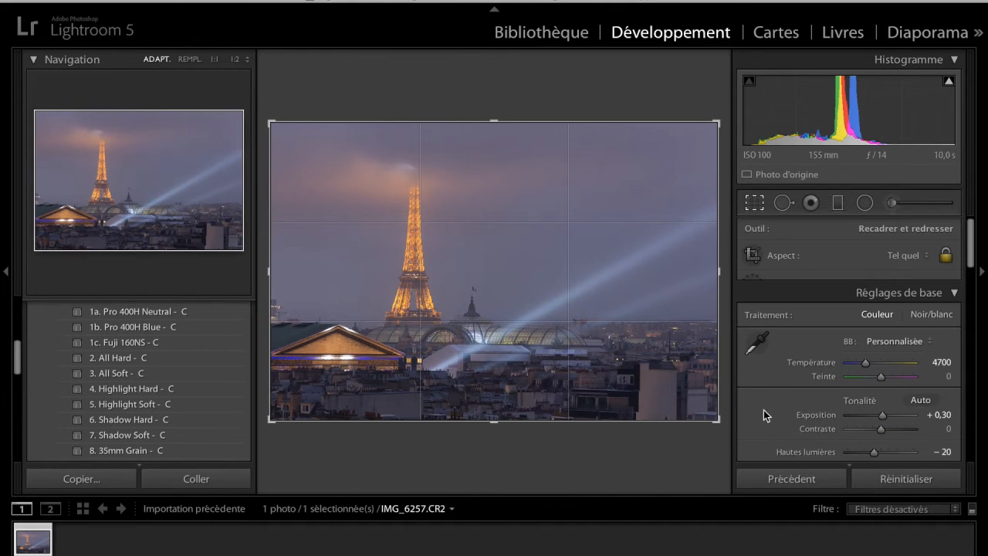
pyautogui.moveTo(721, 429); pyautogui.dragTo(726, 418)
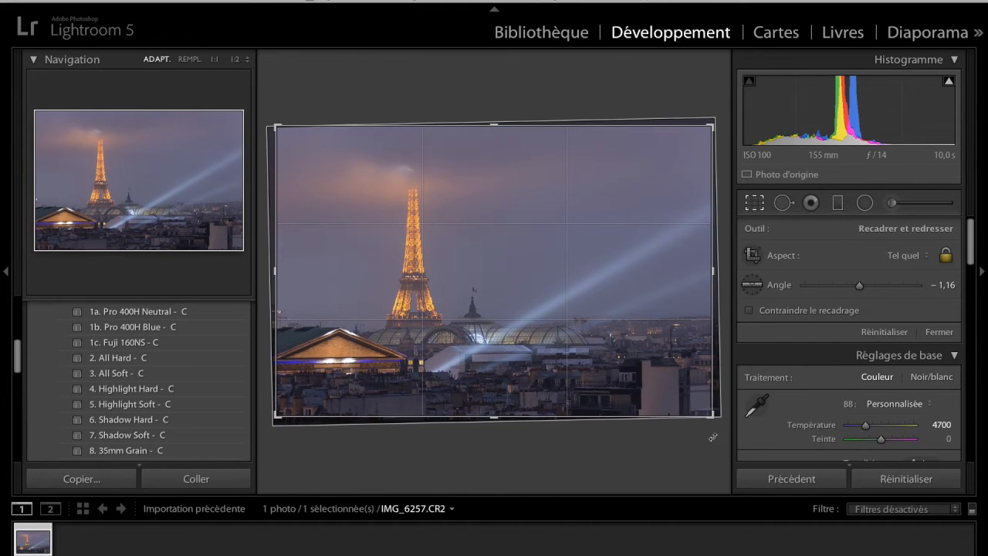
pyautogui.moveTo(719, 434); pyautogui.dragTo(719, 434)
pyautogui.moveTo(717, 435); pyautogui.dragTo(717, 438)
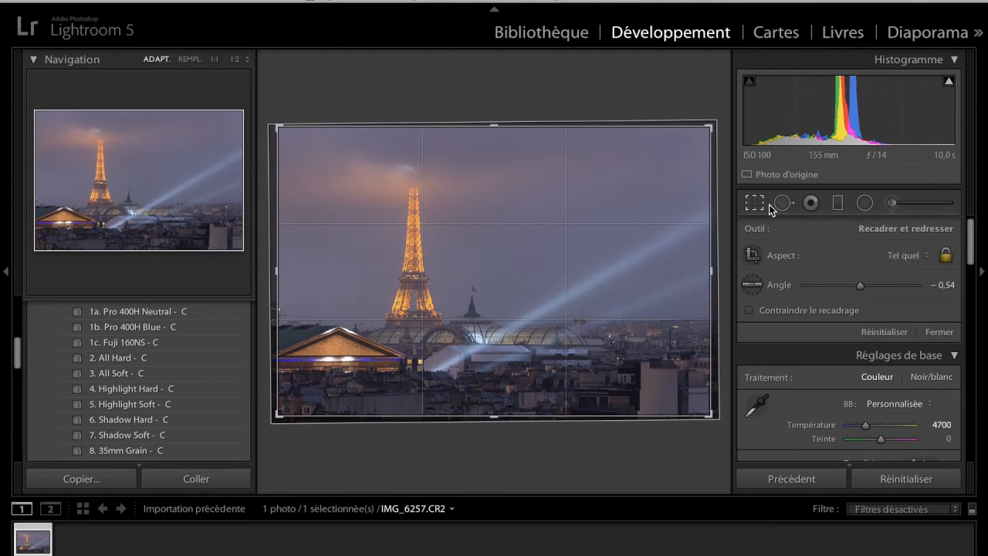
pyautogui.moveTo(714, 129); pyautogui.dragTo(699, 131)
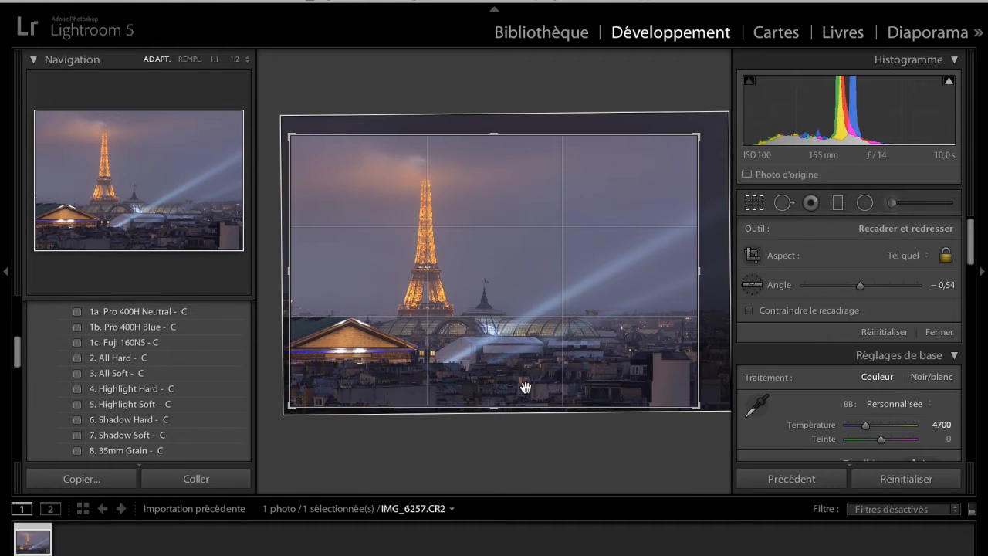
pyautogui.press('Return')
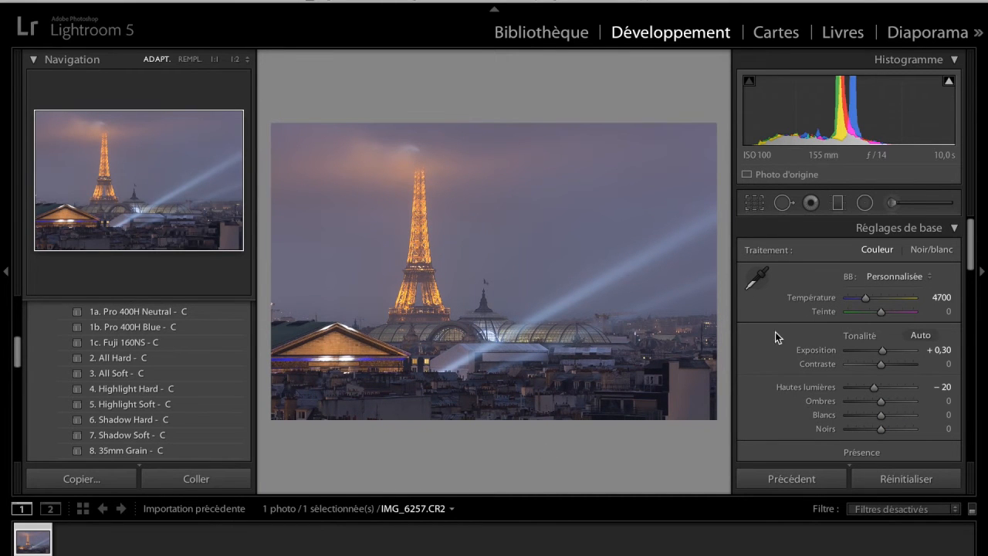
# - Set the photo's basic exposure (Exposition) to 0,00
pyautogui.scroll(-3, 771, 371)
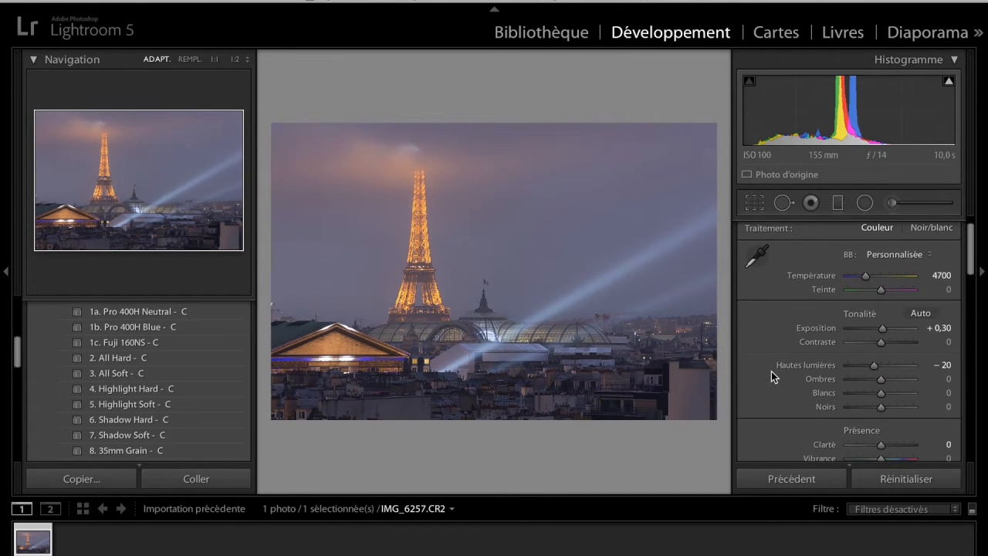
pyautogui.scroll(-1, 820, 382)
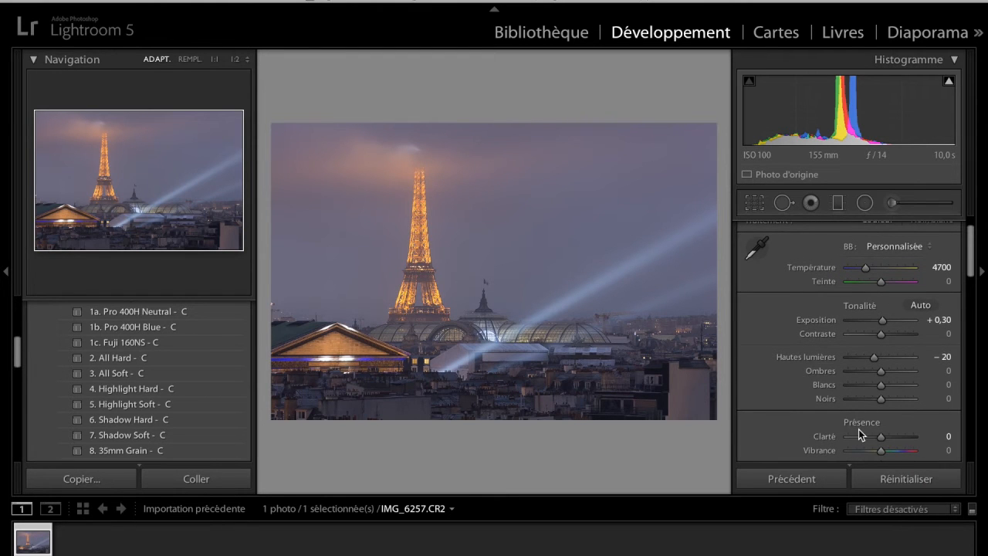
pyautogui.scroll(2, 858, 429)
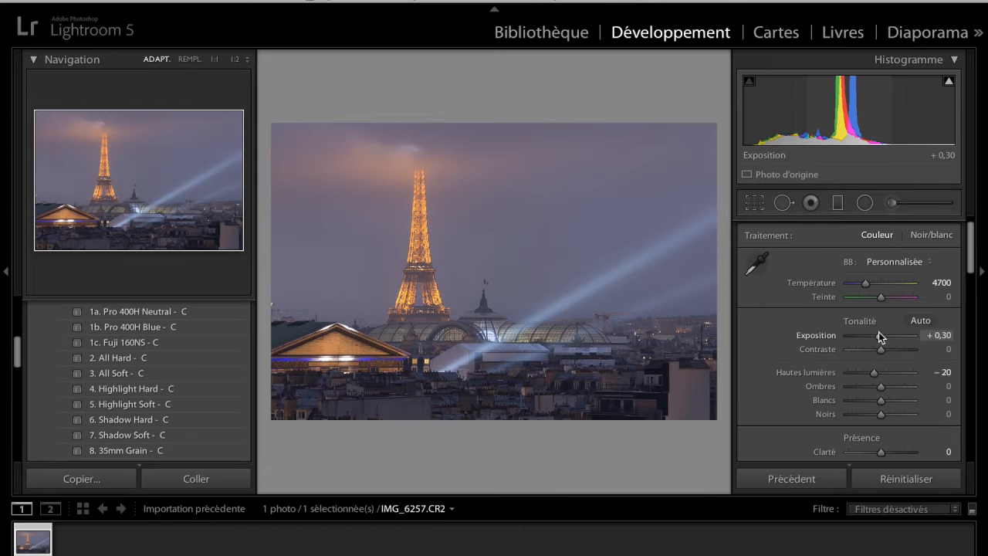
pyautogui.scroll(-1, 880, 335)
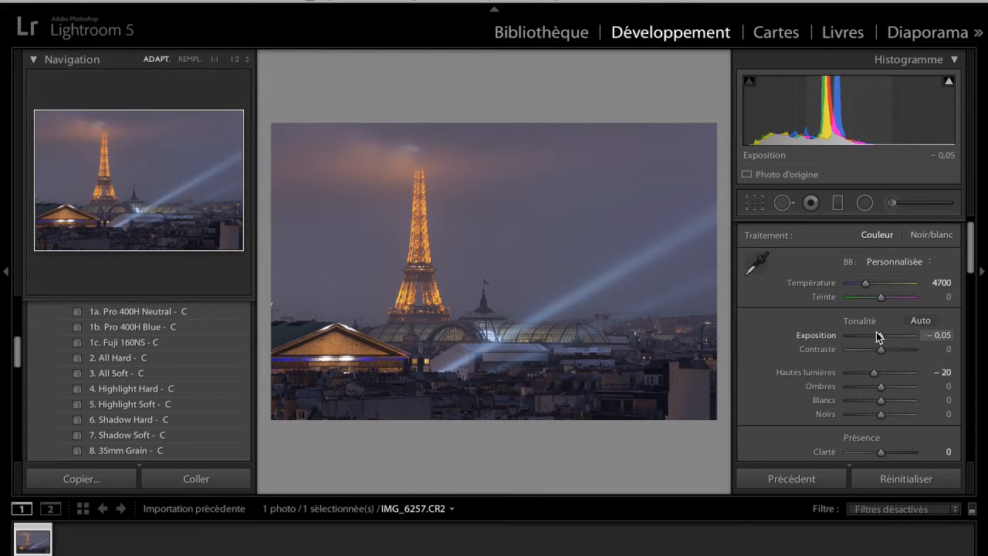
pyautogui.click(935, 334)
pyautogui.write('0')
pyautogui.press('Return')
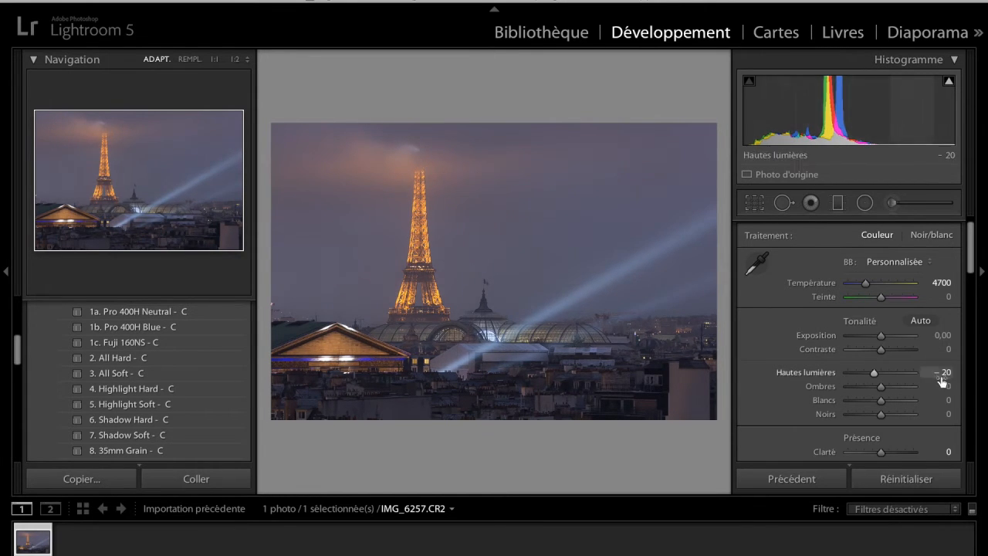
# - Inspect the tower at 1:1, and cool the white balance to a temperature of 4260 and a tint of −15
pyautogui.click(436, 276)
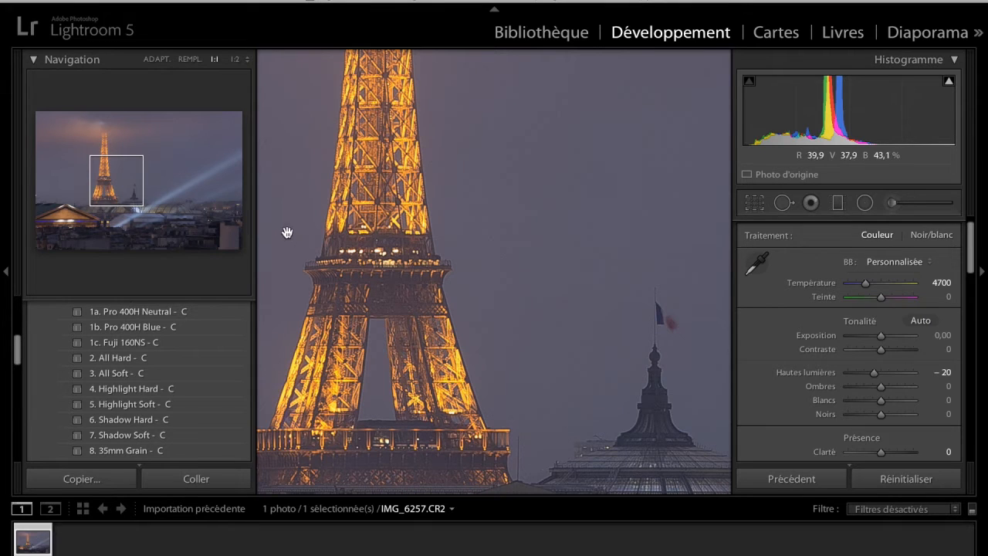
pyautogui.click(387, 362)
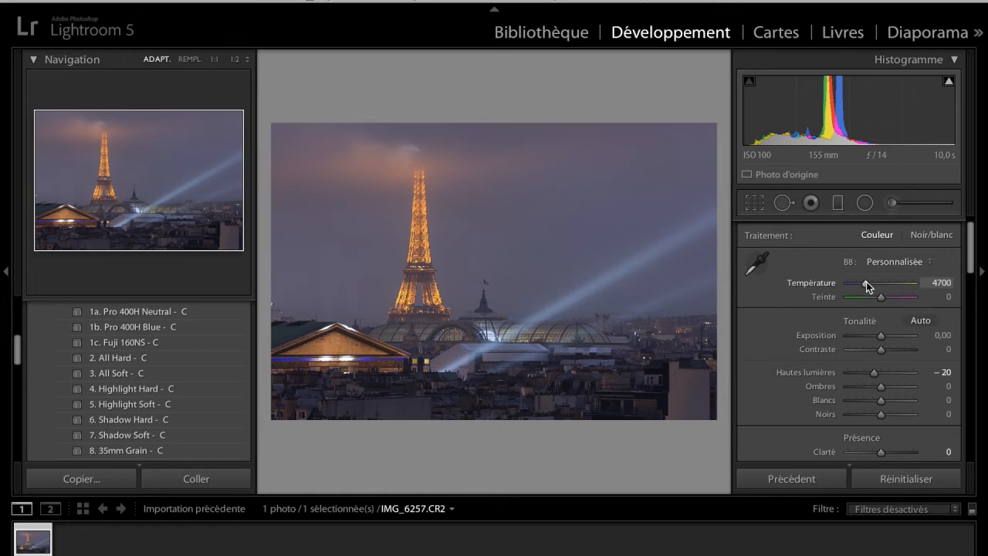
pyautogui.moveTo(866, 286); pyautogui.dragTo(863, 285)
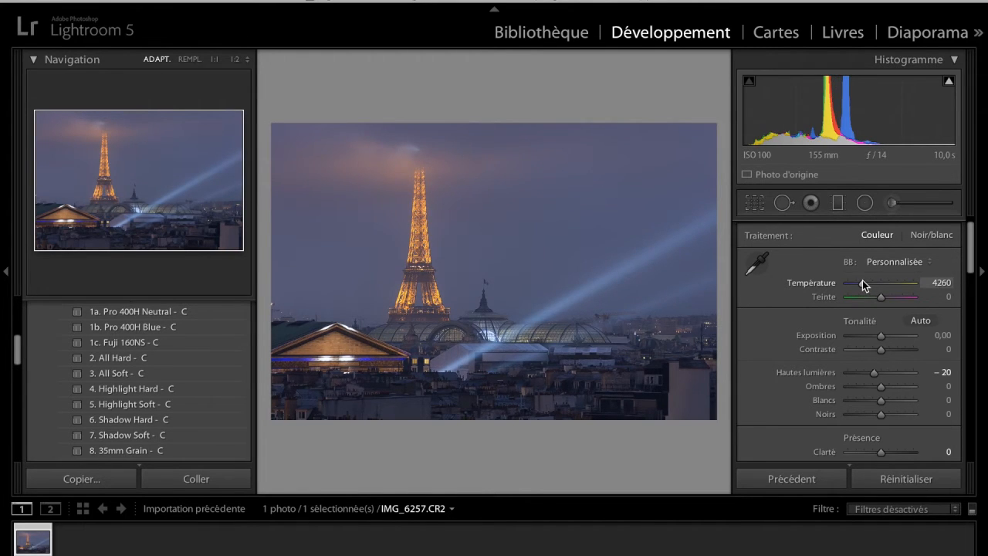
pyautogui.moveTo(883, 300); pyautogui.dragTo(878, 300)
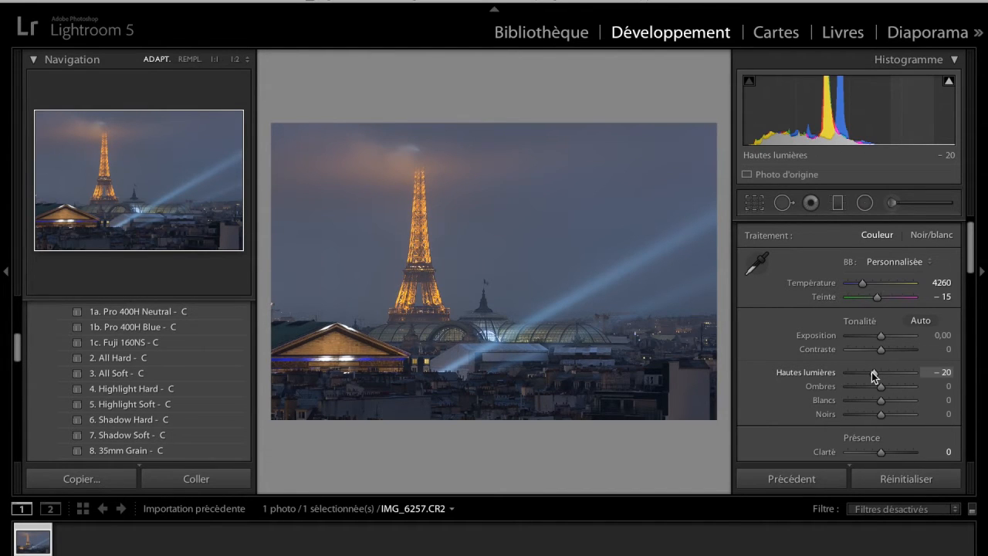
# - Try the highlights (Hautes lumières) at −26, and return them to −20
pyautogui.moveTo(874, 372); pyautogui.dragTo(871, 374)
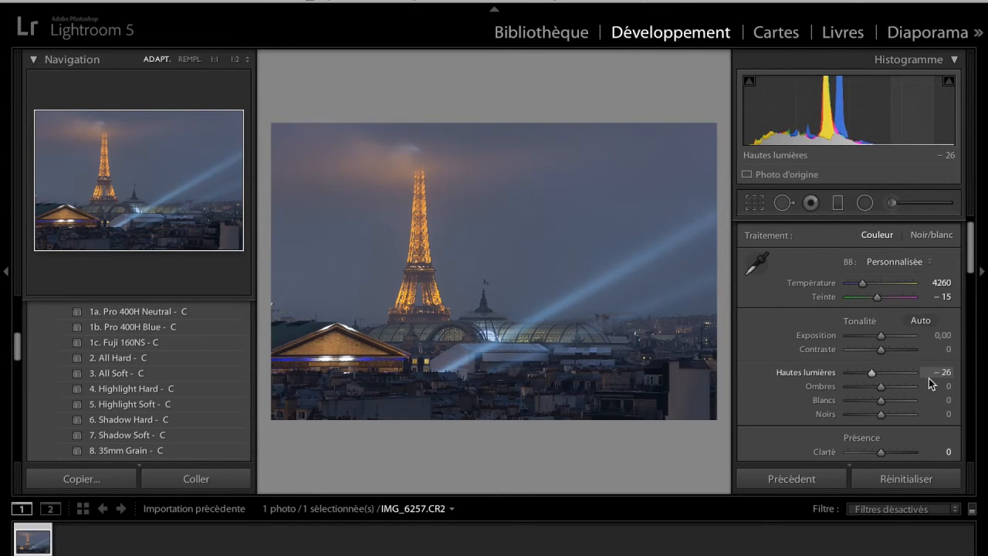
pyautogui.write('-20')
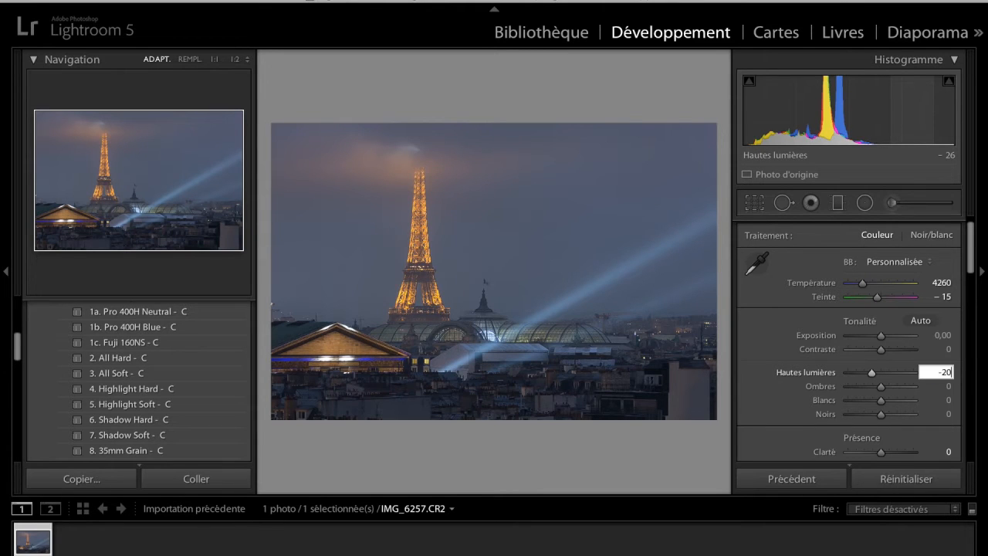
pyautogui.press('Return')
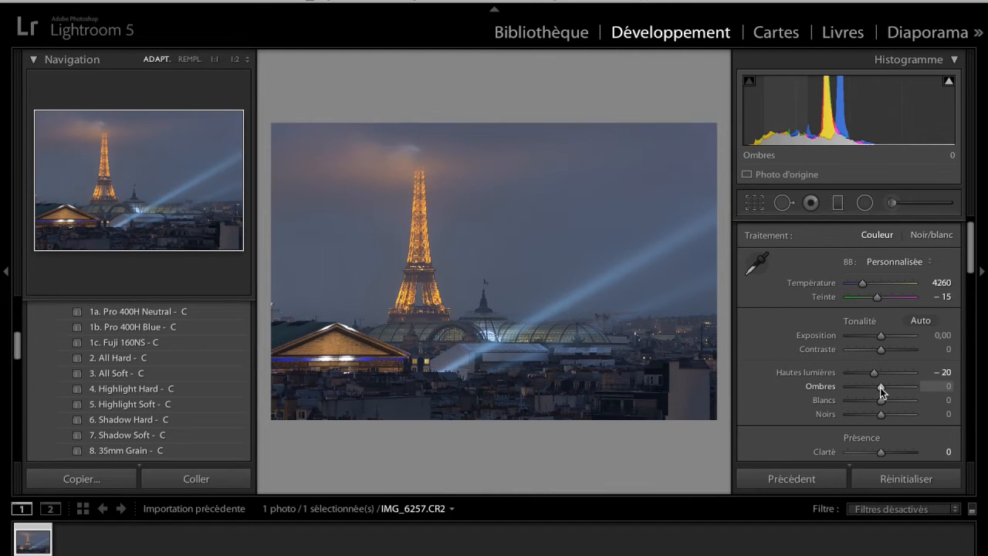
# - Try the whites (Blancs) at −21, and reset them to 0
pyautogui.moveTo(882, 400); pyautogui.dragTo(872, 400)
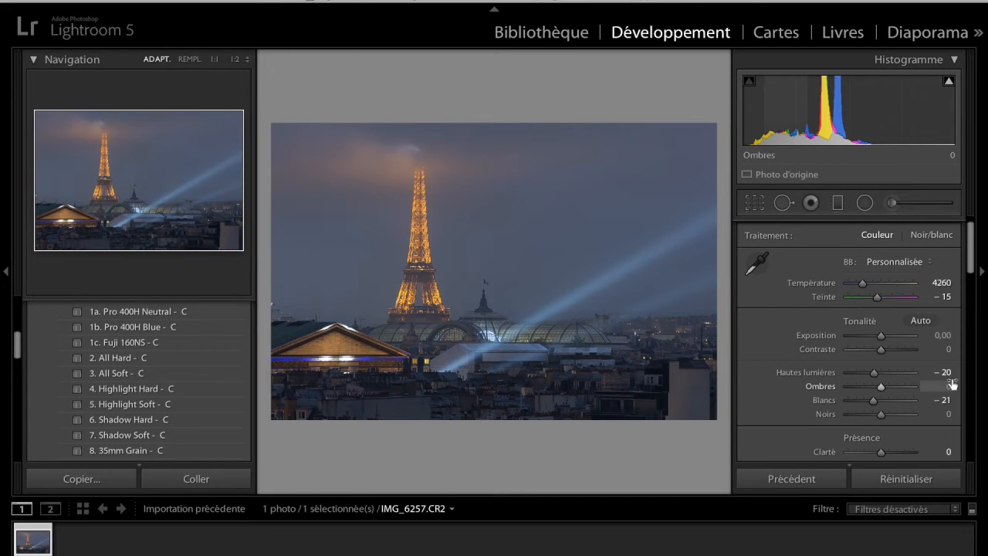
pyautogui.click(941, 400)
pyautogui.write('0')
pyautogui.press('Return')
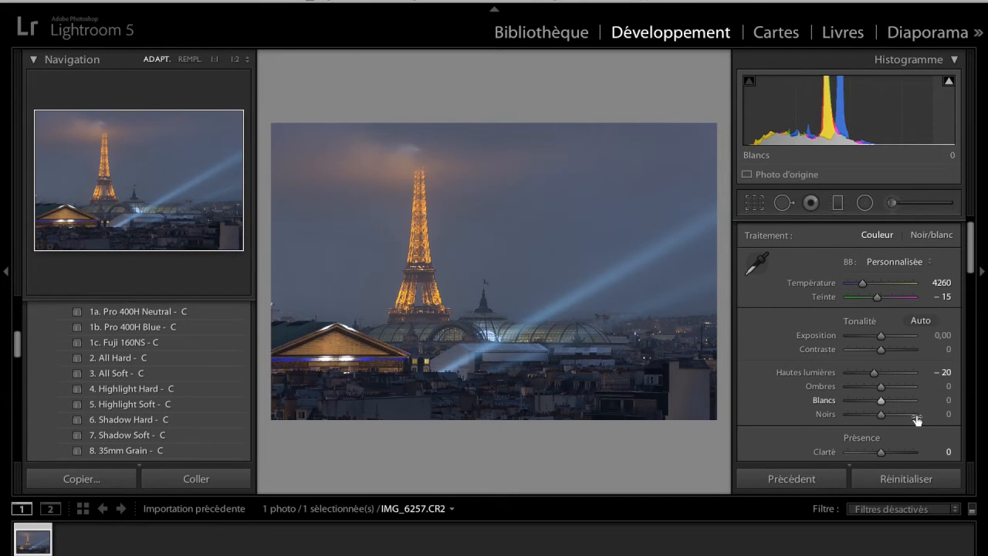
# - Try a strong saturation of +49, and settle on a saturation of +20
pyautogui.scroll(-1, 901, 432)
pyautogui.scroll(-2, 901, 431)
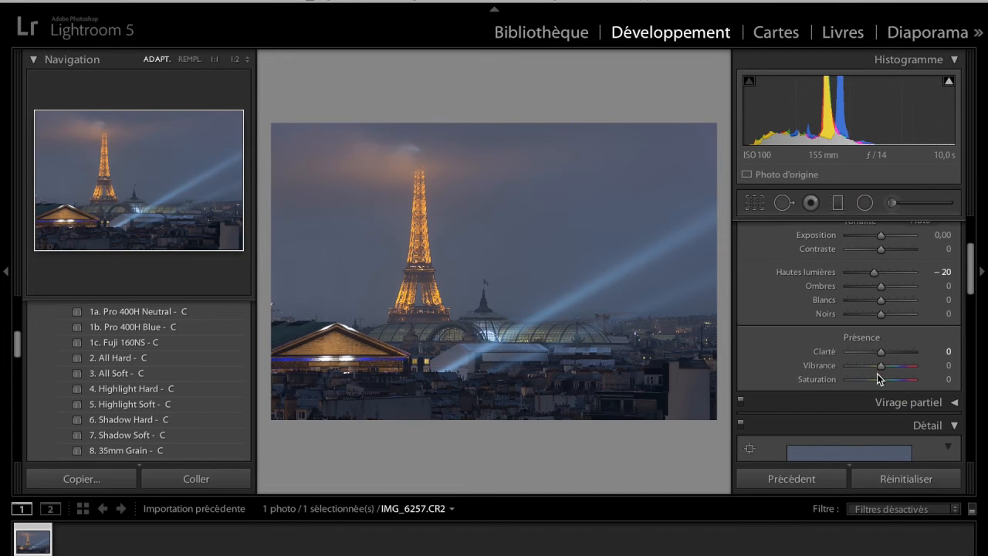
pyautogui.moveTo(883, 378); pyautogui.dragTo(899, 378)
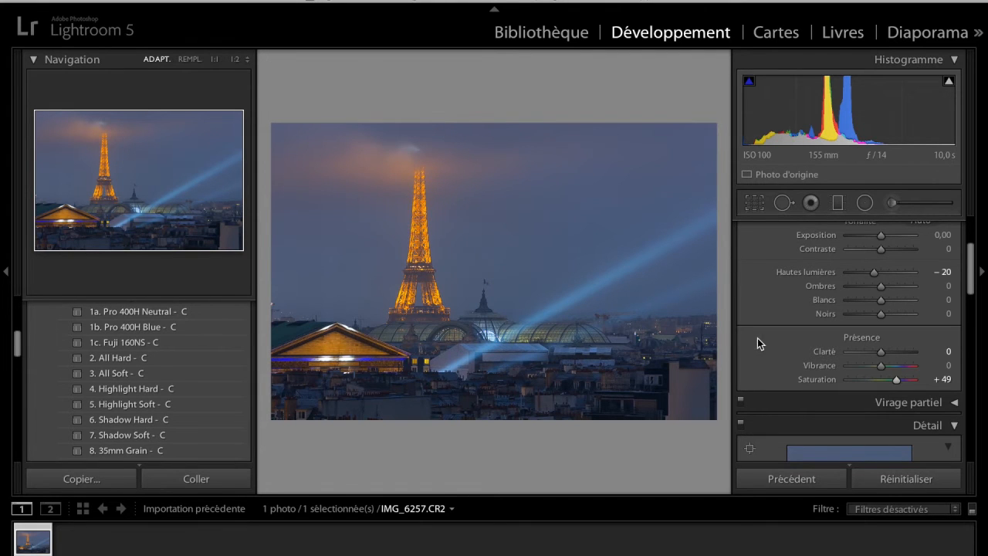
pyautogui.click(943, 379)
pyautogui.write('20')
pyautogui.press('Return')
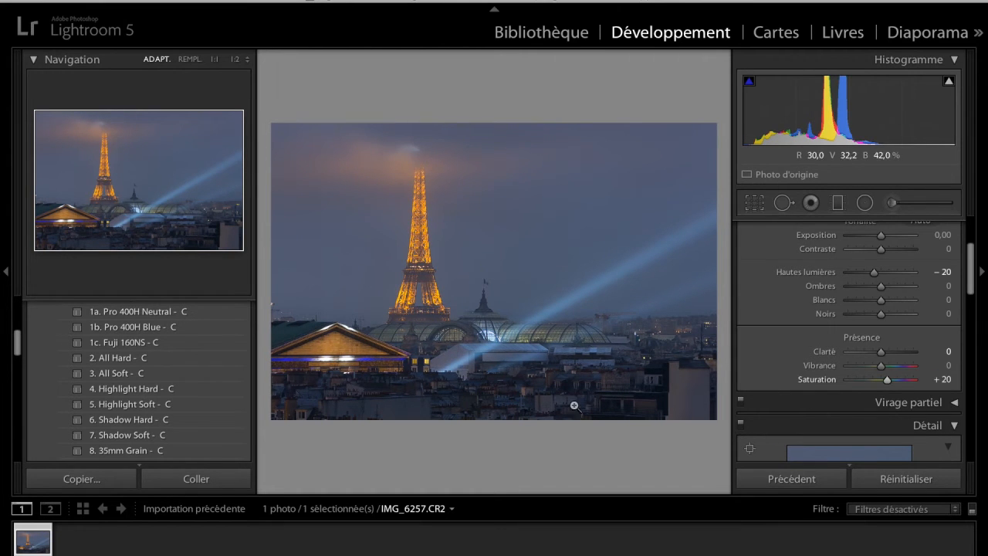
# - Compare the photo with the saturation at 0, undo the change, and restore the saturation to +20
pyautogui.click(943, 379)
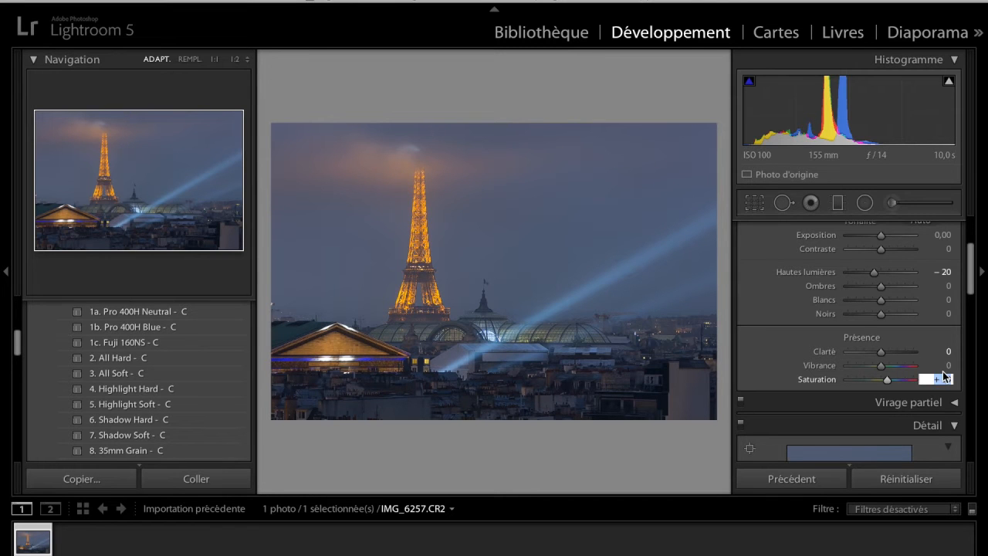
pyautogui.write('0')
pyautogui.press('Return')
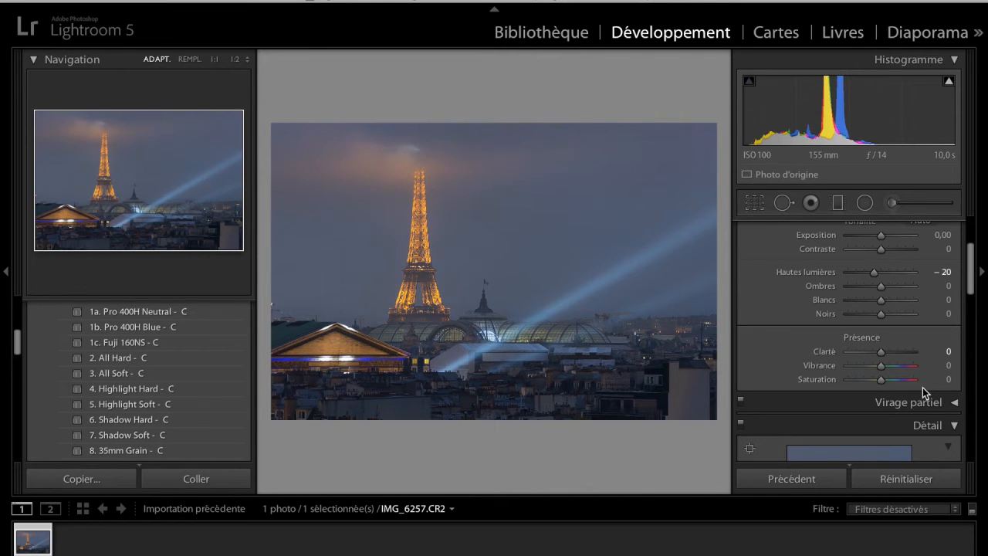
pyautogui.hotkey('ctrl', 'z')
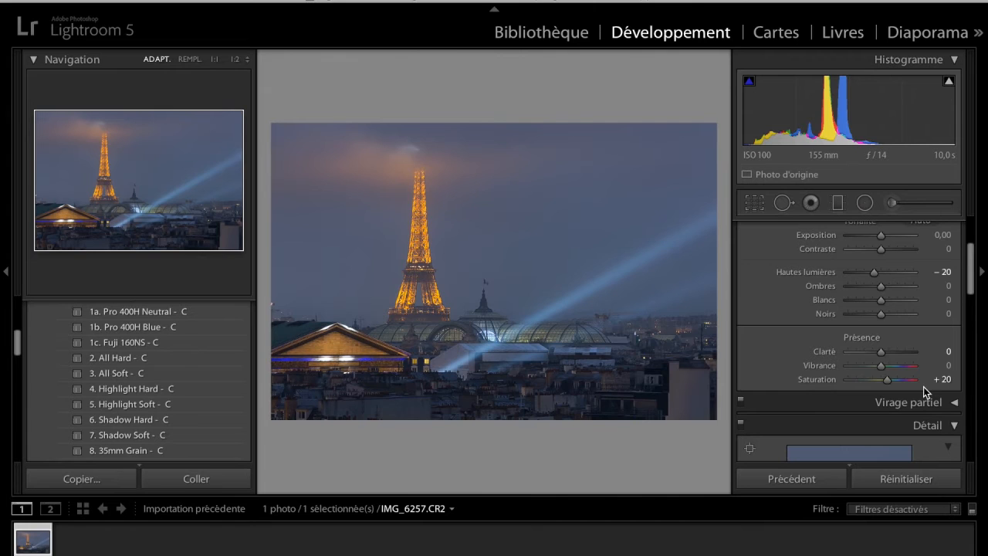
pyautogui.hotkey('ctrl', 'z')
pyautogui.moveTo(877, 377); pyautogui.dragTo(881, 375)
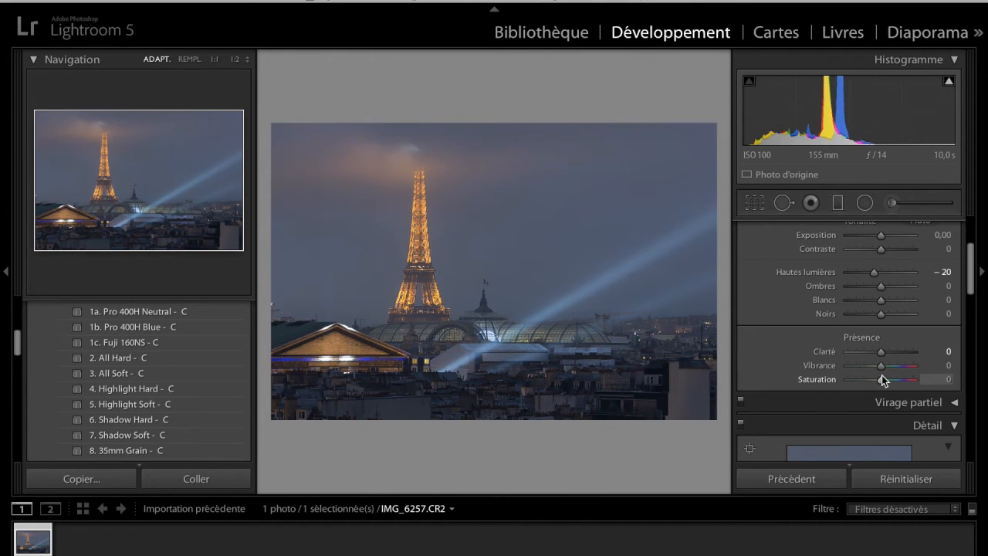
pyautogui.click(946, 378)
pyautogui.write('20')
pyautogui.press('Return')
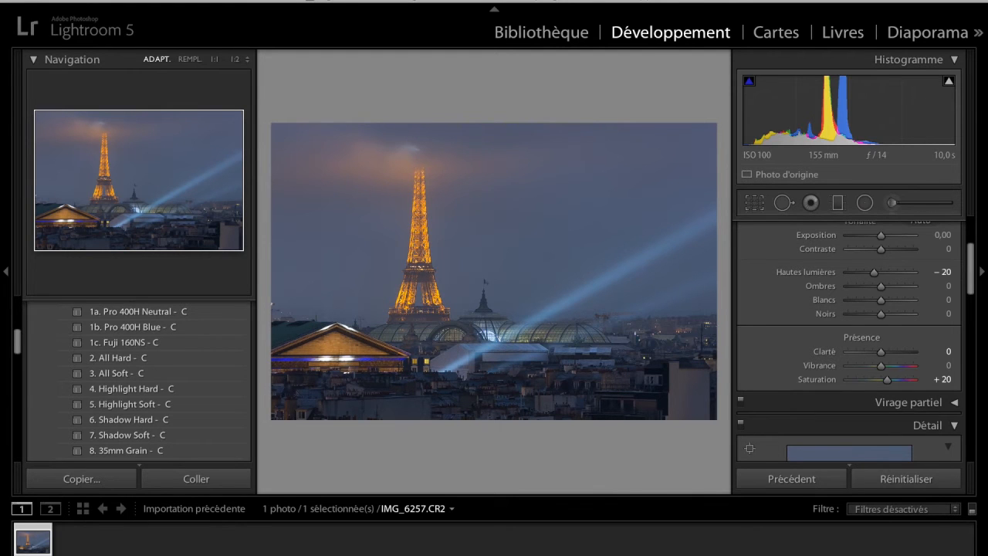
# - Add a graduated filter with exposure 1,00 that brightens the rooftops and fades out upward around the tower's base
pyautogui.click(440, 2)
pyautogui.click(458, 68)
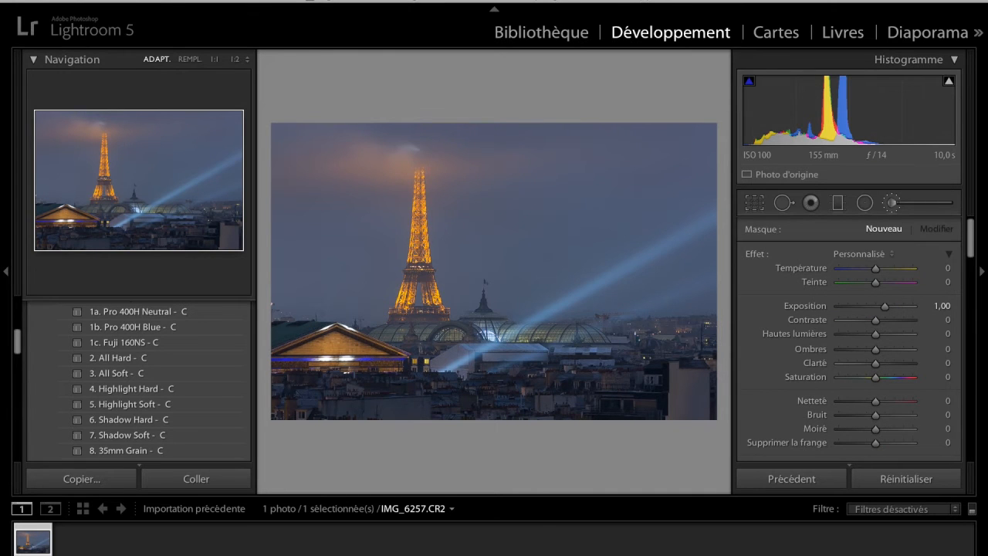
pyautogui.click(440, 2)
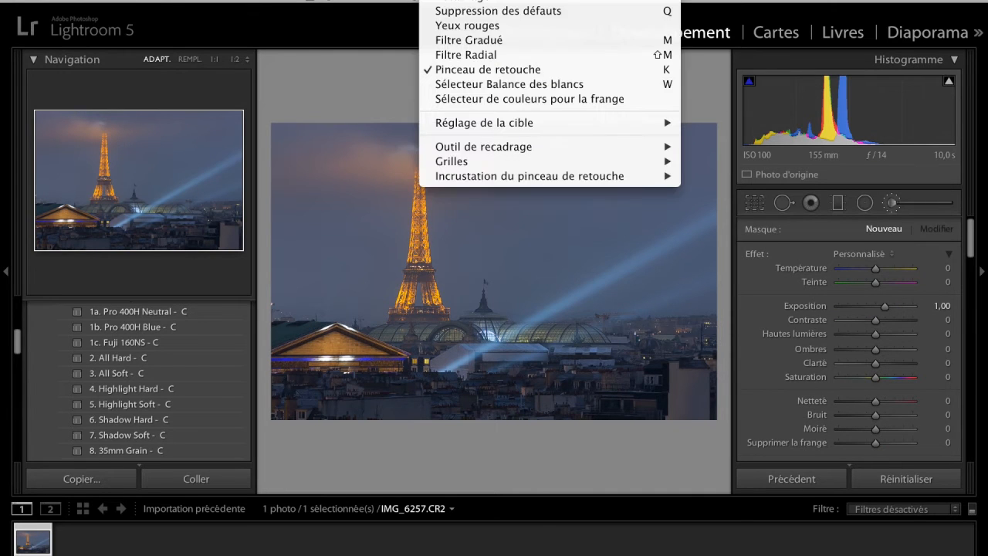
pyautogui.click(451, 40)
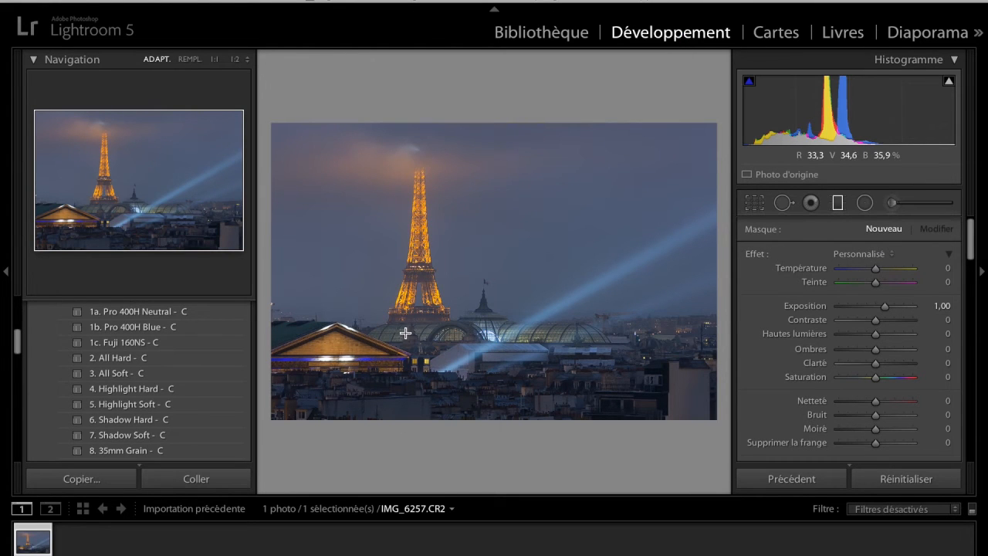
pyautogui.moveTo(411, 329); pyautogui.dragTo(409, 298)
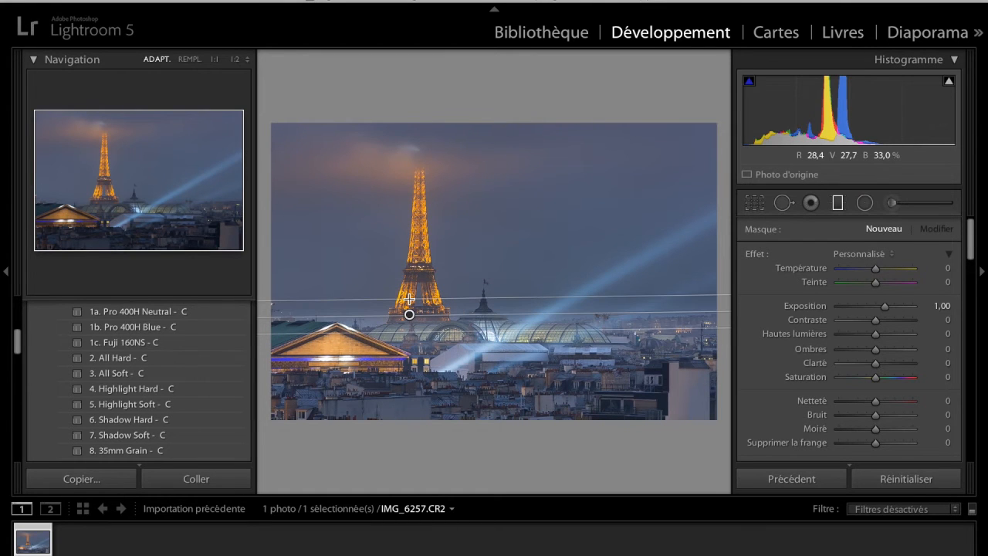
pyautogui.moveTo(409, 299); pyautogui.dragTo(409, 299)
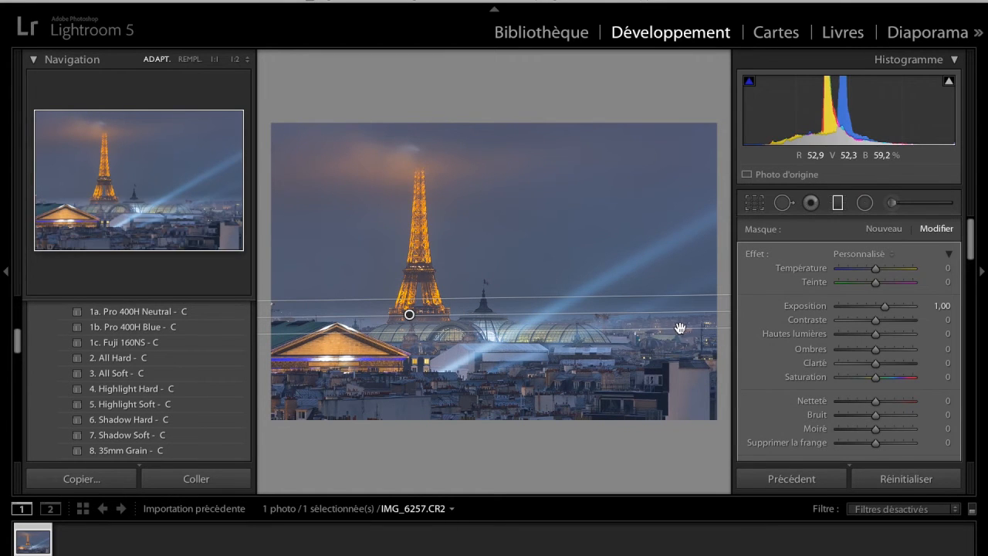
# - Move the graduated filter slightly lower onto the horizon and narrow its transition by lowering its upper boundary line
pyautogui.moveTo(675, 315); pyautogui.dragTo(679, 314)
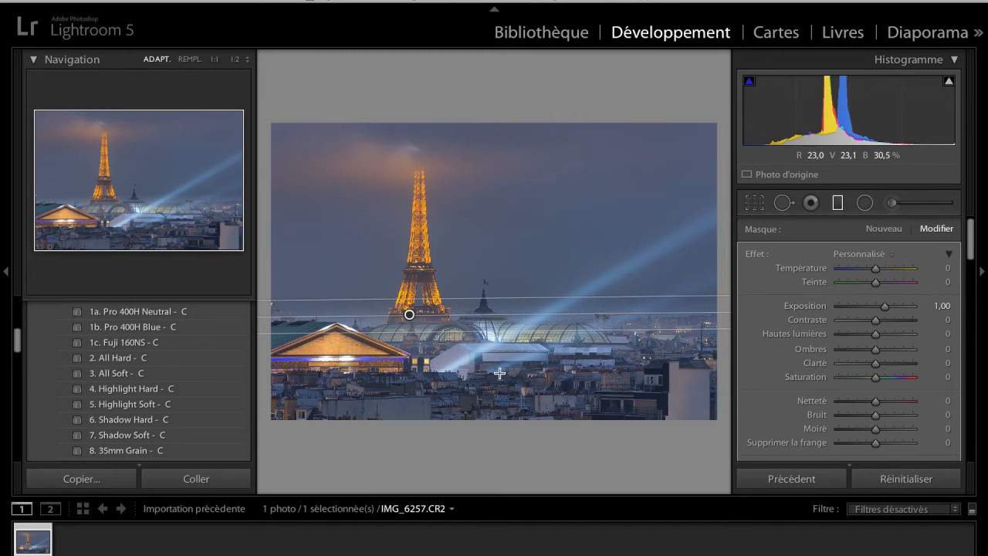
pyautogui.moveTo(409, 317); pyautogui.dragTo(409, 321)
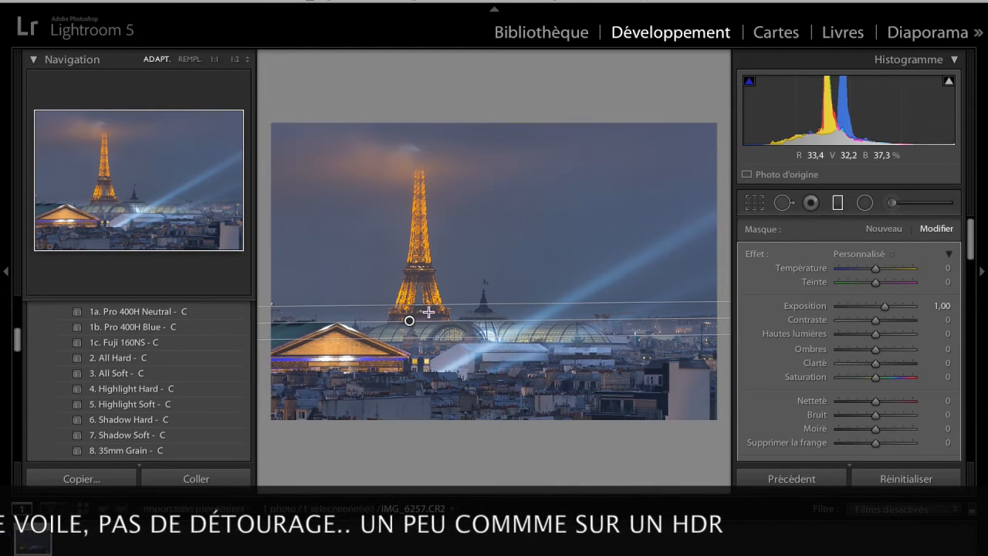
pyautogui.moveTo(428, 304); pyautogui.dragTo(438, 315)
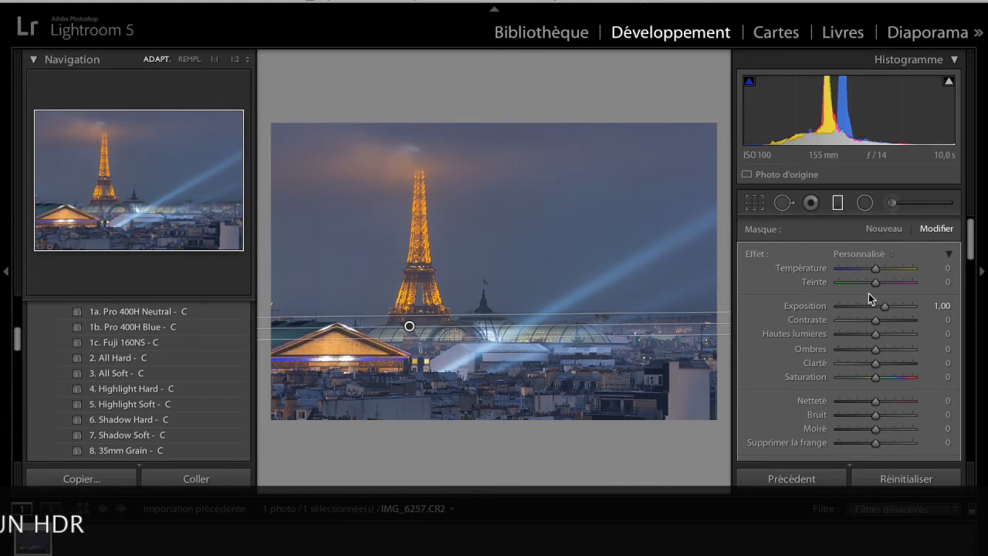
# - Try an exposure of 2,50 on the graduated filter, and reset the filter's exposure to 0
pyautogui.moveTo(886, 308); pyautogui.dragTo(899, 312)
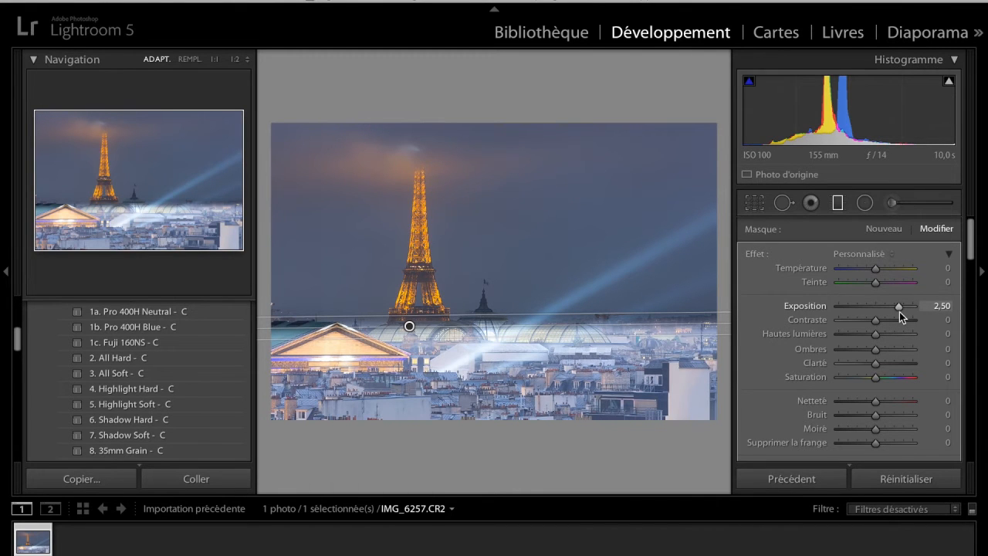
pyautogui.click(941, 306)
pyautogui.write('0')
pyautogui.press('Return')
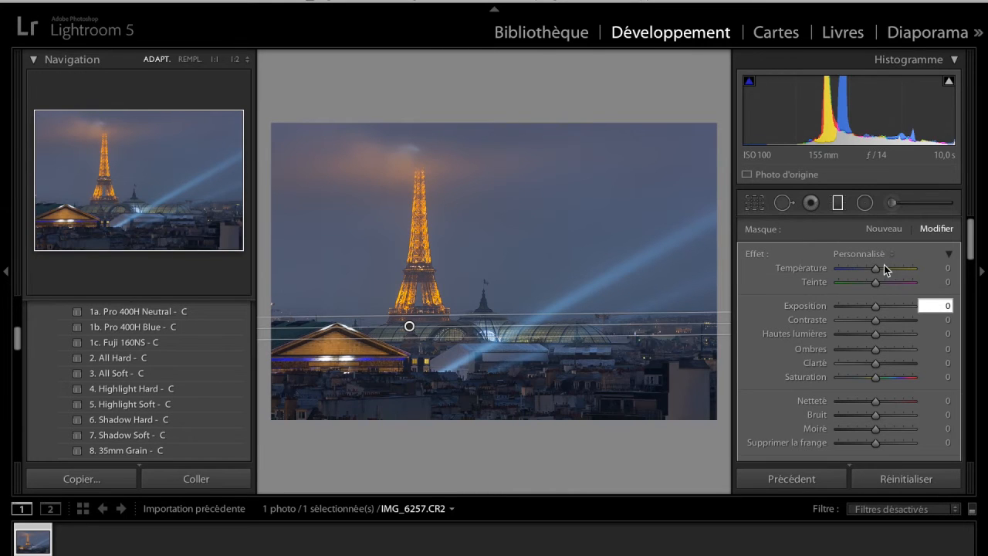
# - Warm the rooftops by setting the graduated filter's temperature to 36, and close the local filter tools
pyautogui.moveTo(875, 270); pyautogui.dragTo(886, 262)
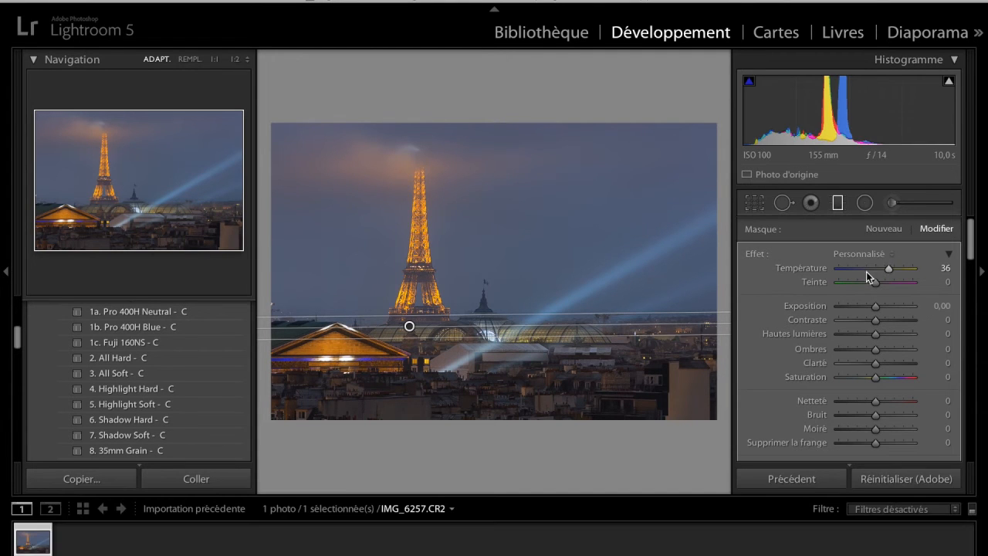
pyautogui.click(679, 313)
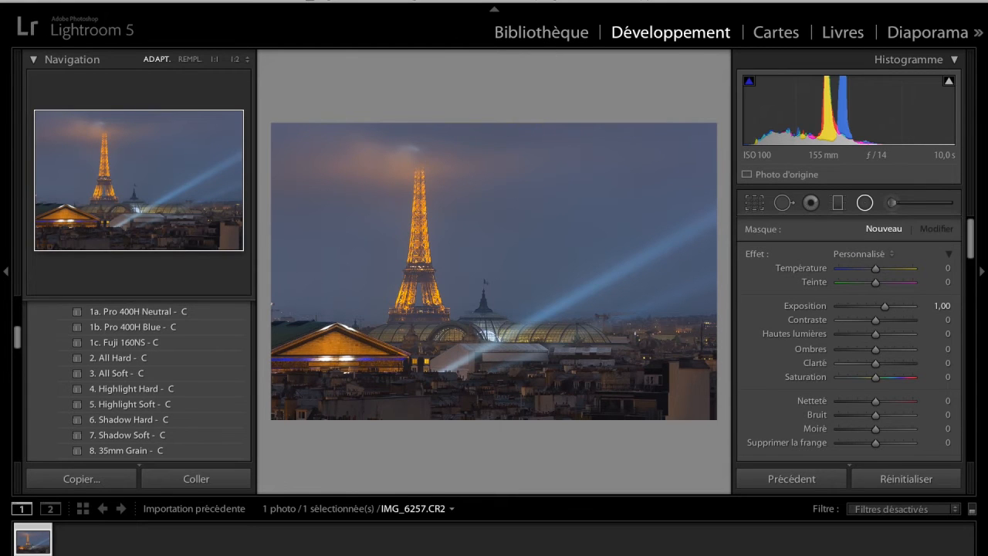
pyautogui.click(478, 55)
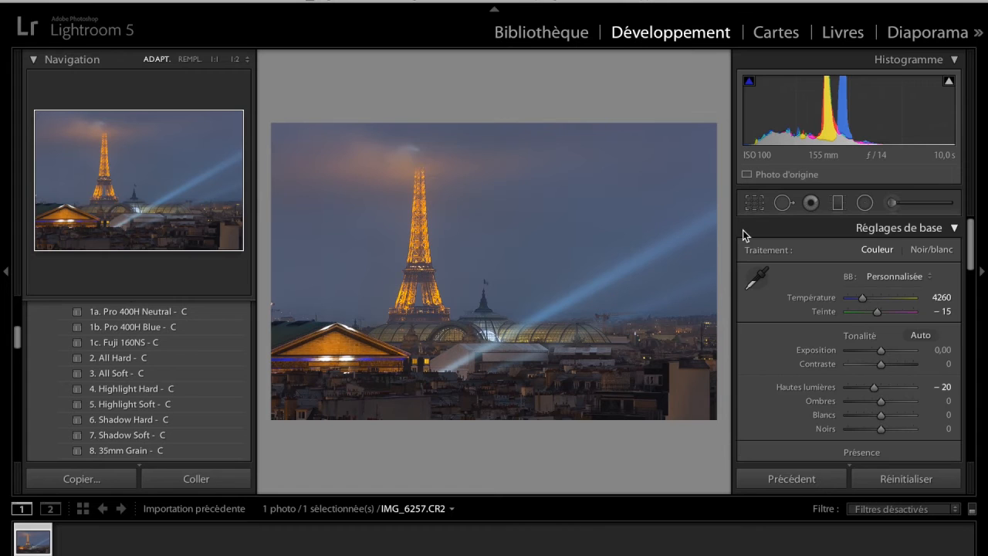
# - Try a global contrast of +41 on the photo, and undo the contrast change
pyautogui.scroll(-3, 855, 380)
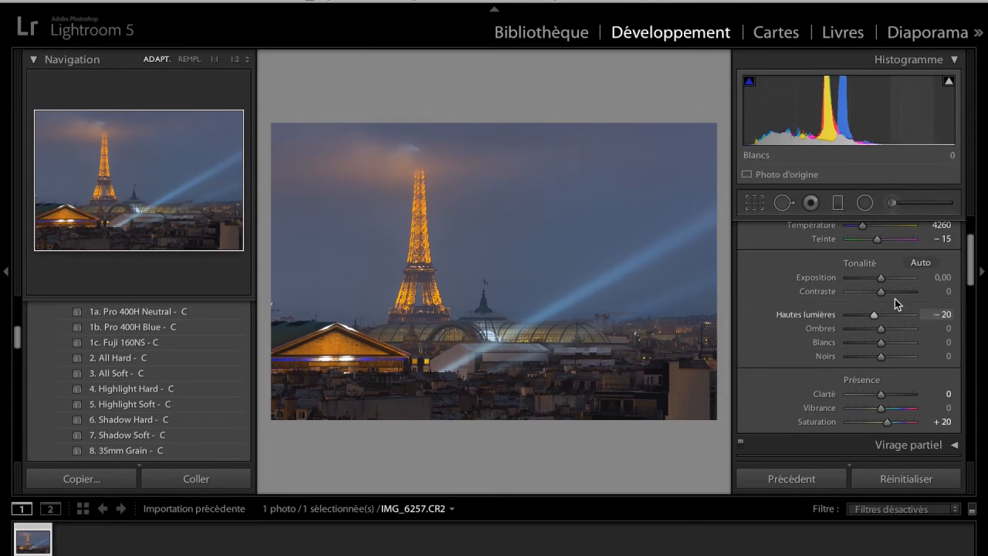
pyautogui.scroll(-2, 896, 299)
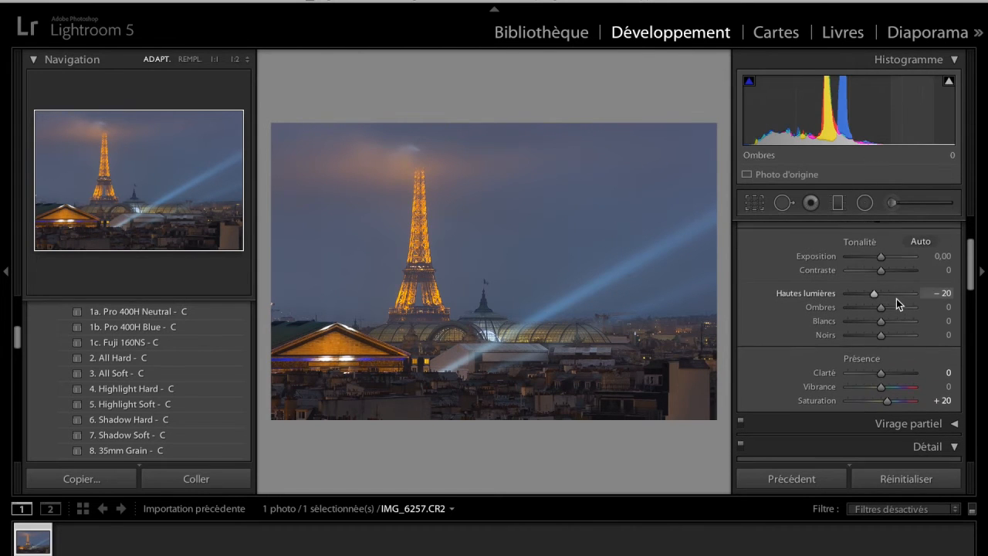
pyautogui.scroll(1, 852, 293)
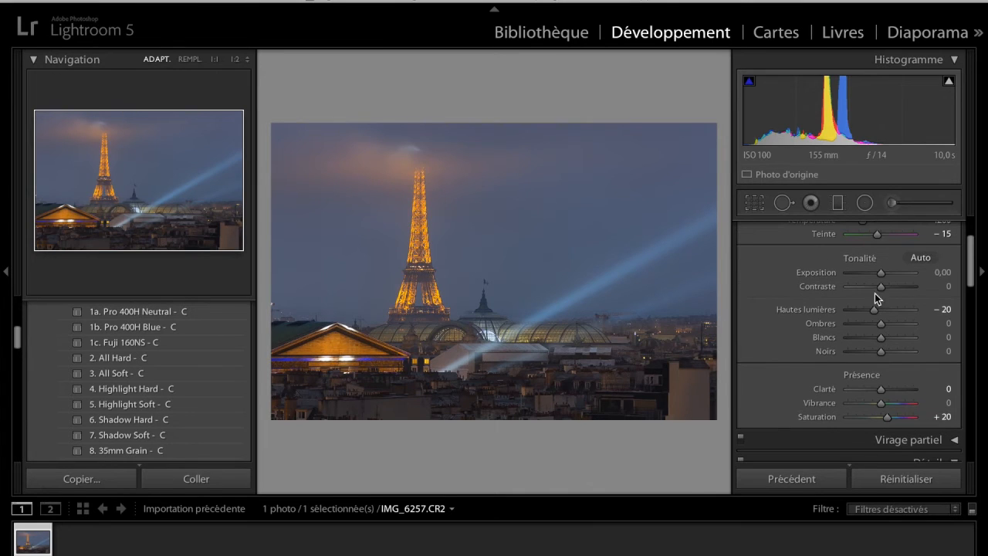
pyautogui.moveTo(878, 283); pyautogui.dragTo(892, 282)
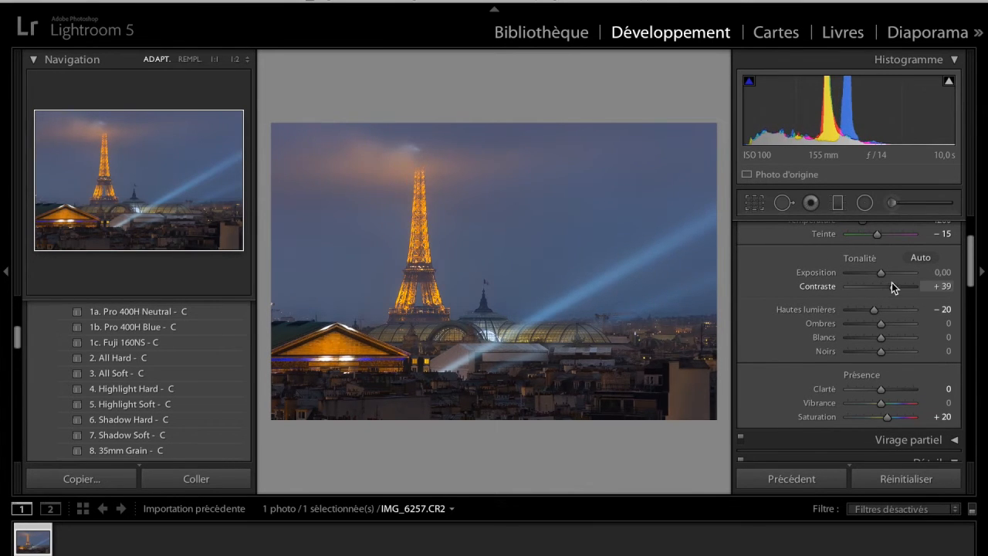
pyautogui.hotkey('ctrl', 'z')
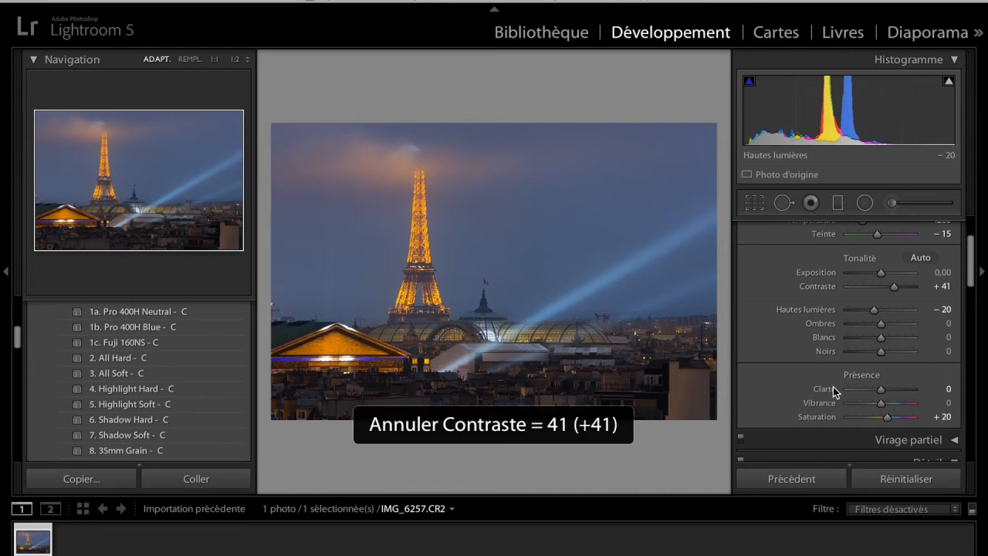
# - Look through the remaining development settings, from sharpening and noise reduction to camera calibration and split toning
pyautogui.scroll(-5, 833, 389)
pyautogui.scroll(-6, 833, 387)
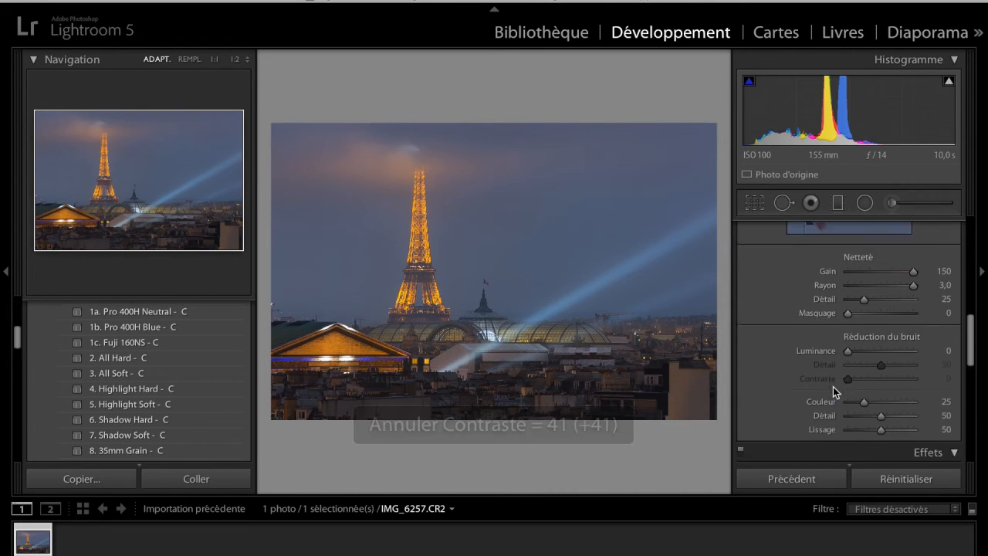
pyautogui.scroll(-6, 833, 387)
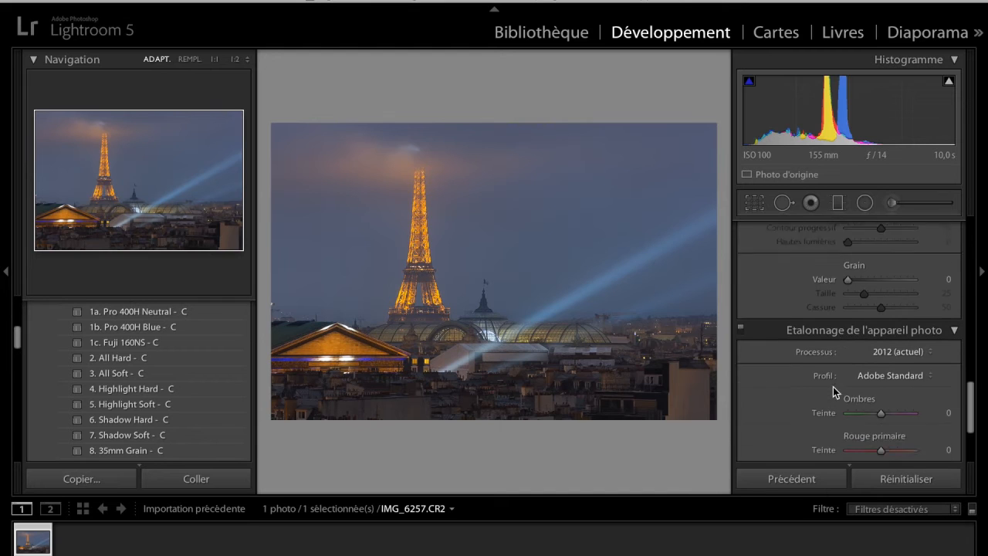
pyautogui.scroll(12, 833, 386)
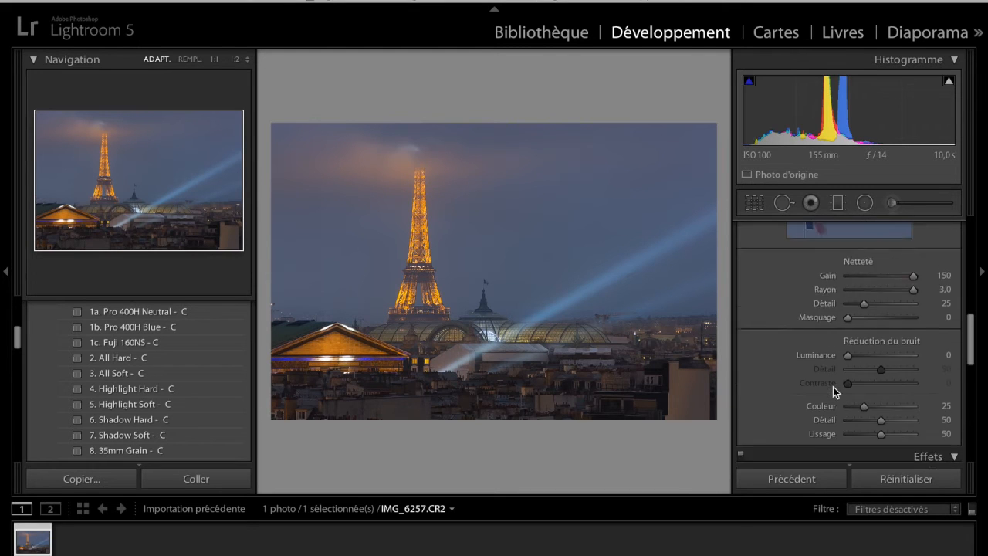
pyautogui.scroll(3, 832, 386)
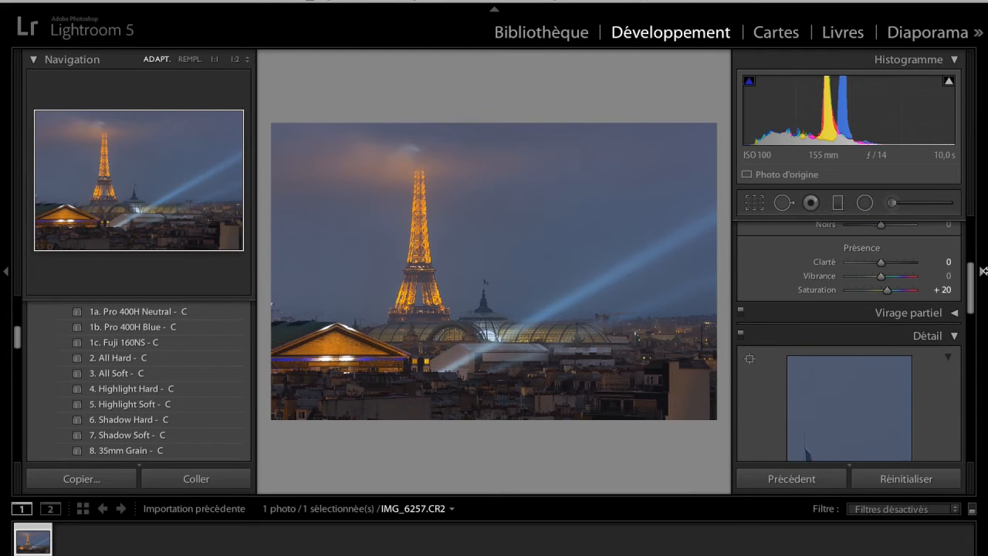
pyautogui.click(956, 313)
pyautogui.click(956, 312)
pyautogui.scroll(5, 931, 268)
pyautogui.scroll(2, 931, 274)
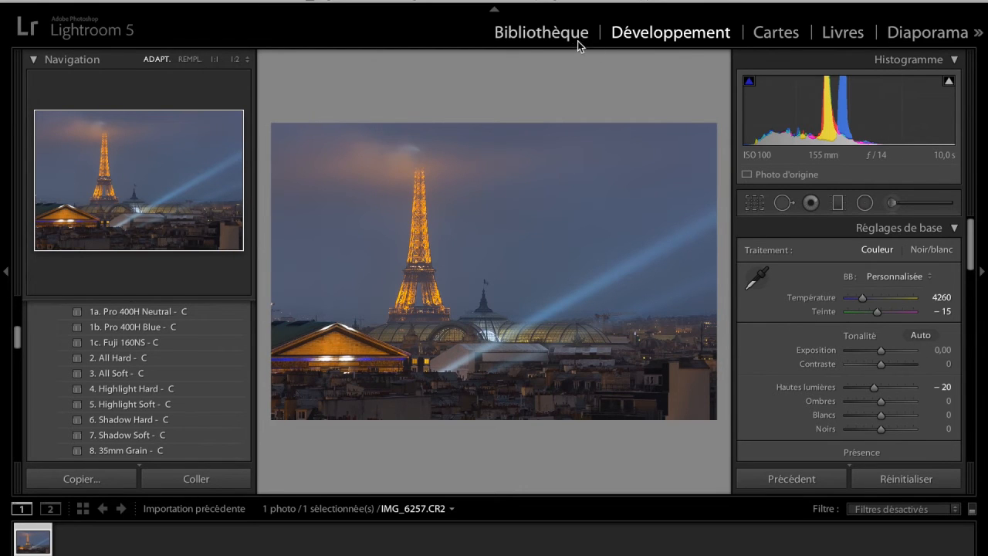
# - Look over the quick development settings in the library module, and return to the development module
pyautogui.press('e')
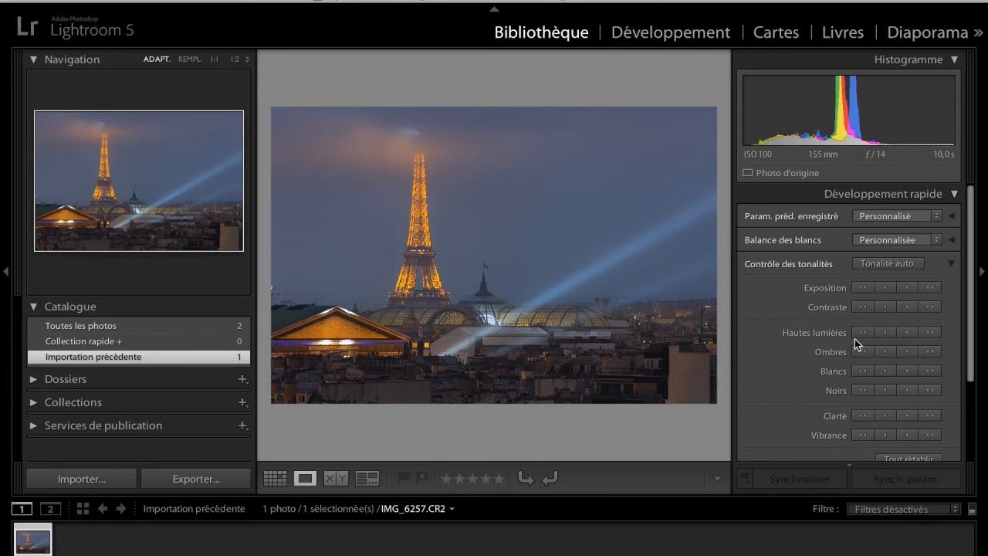
pyautogui.scroll(-3, 891, 428)
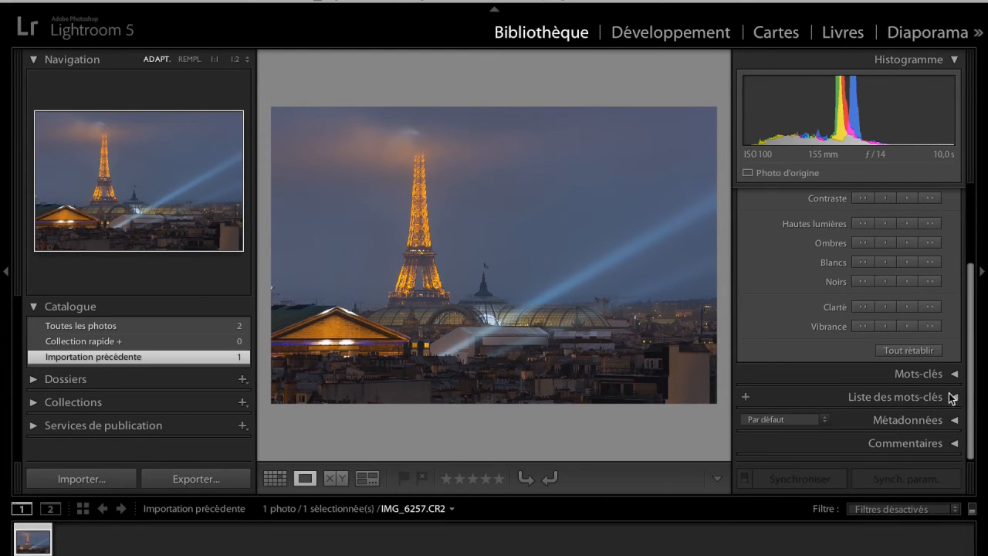
pyautogui.scroll(3, 936, 383)
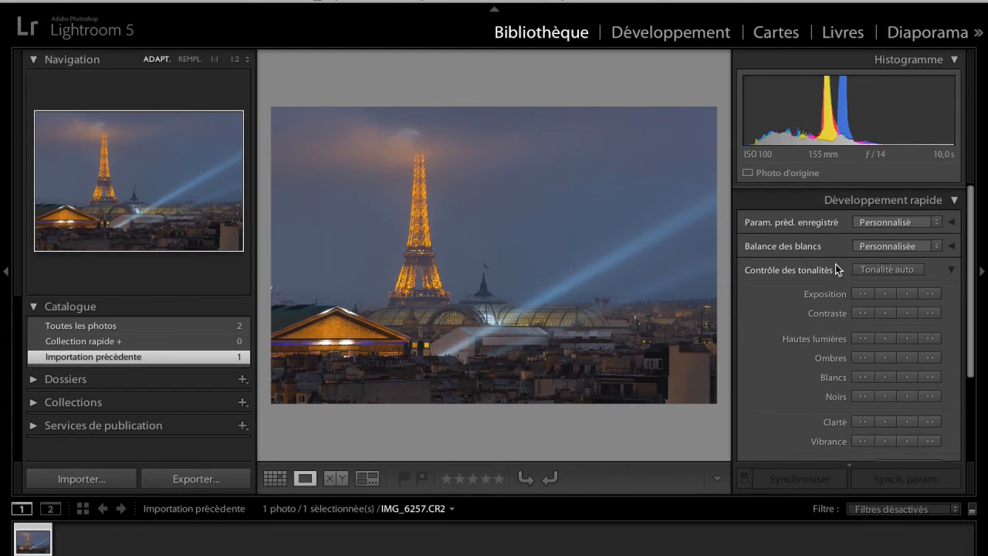
pyautogui.click(631, 37)
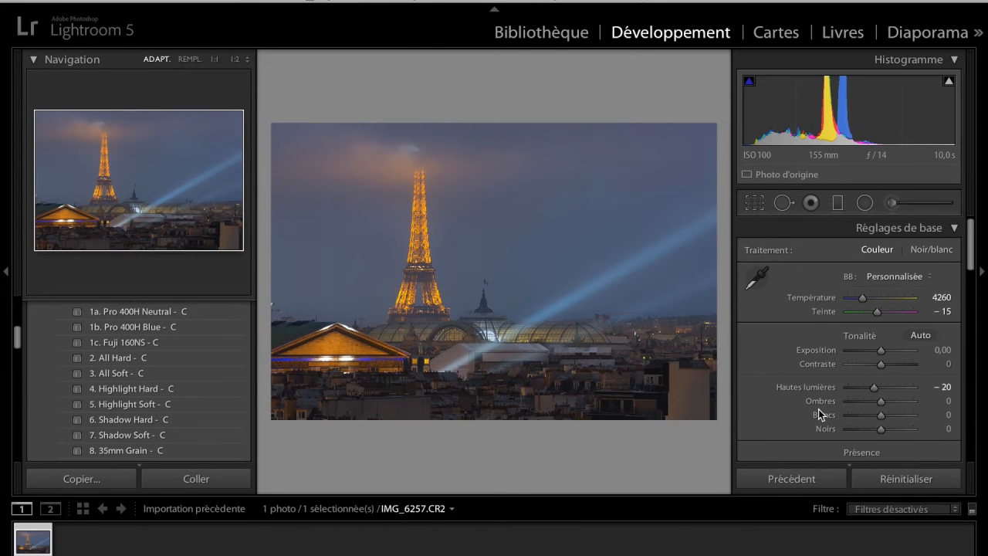
# - Try a strong global contrast of +48, and settle on a contrast of +25
pyautogui.scroll(-2, 818, 410)
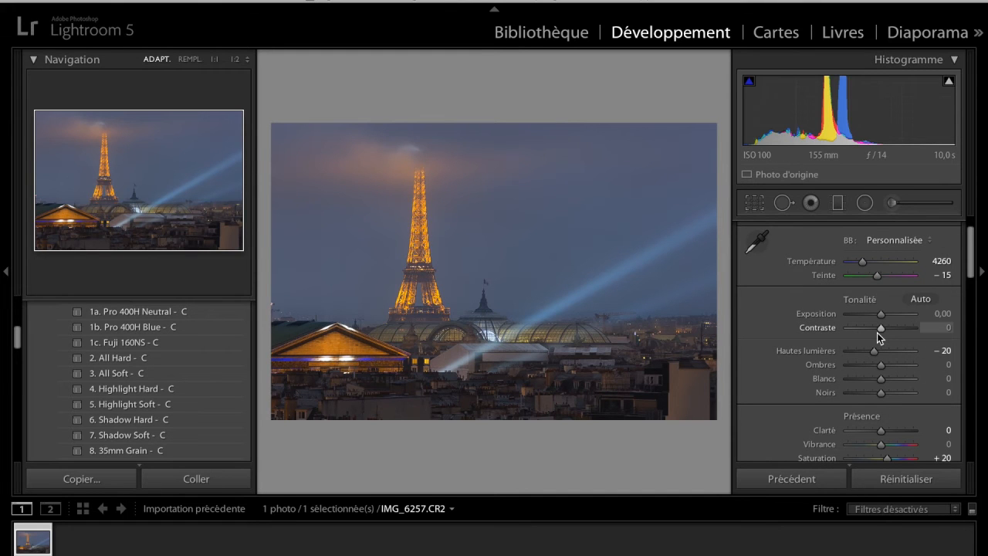
pyautogui.moveTo(885, 331); pyautogui.dragTo(895, 331)
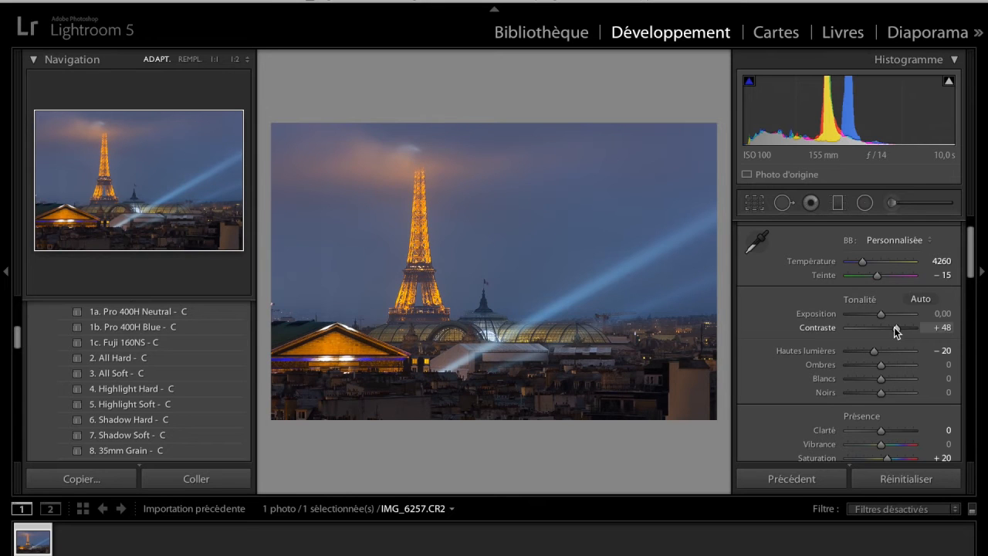
pyautogui.moveTo(892, 328); pyautogui.dragTo(888, 330)
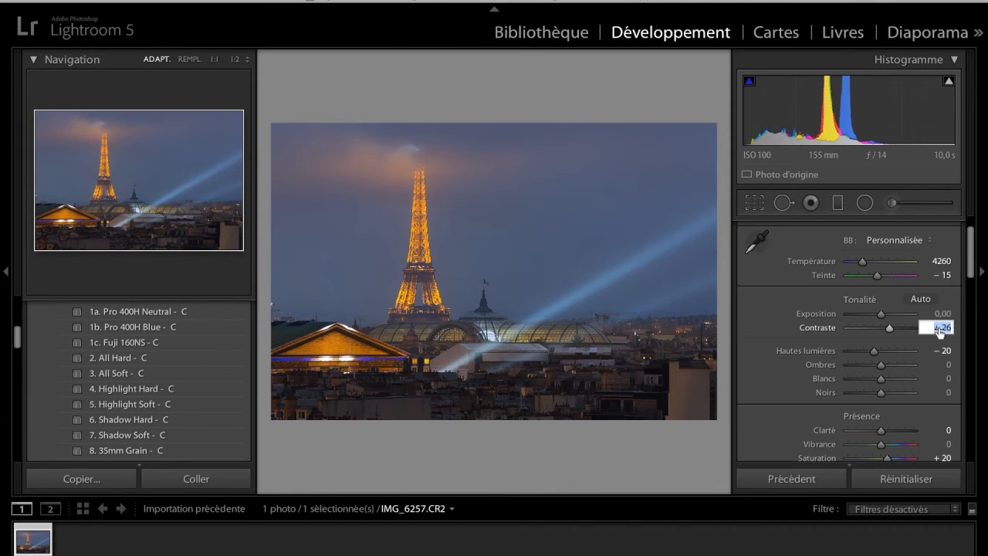
pyautogui.write('2')
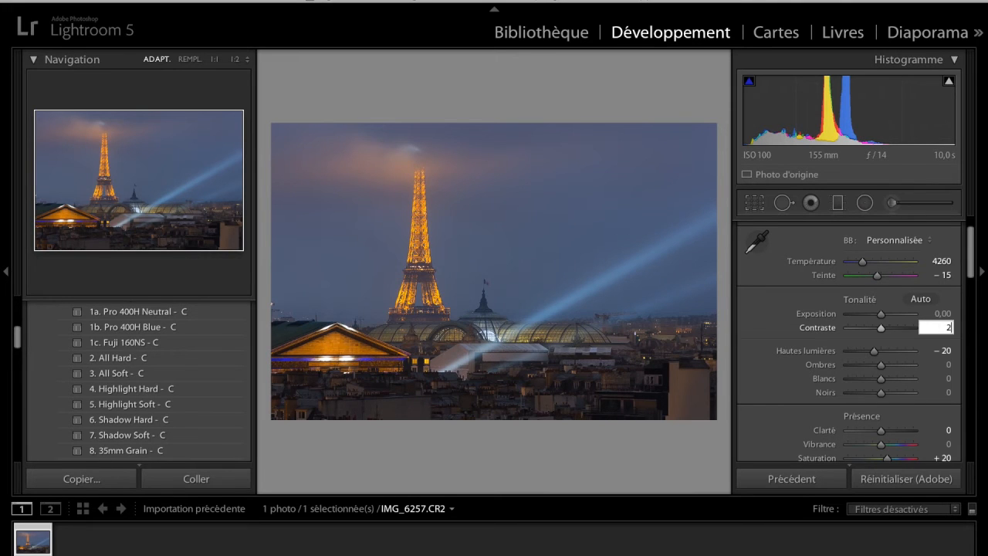
pyautogui.write('5')
pyautogui.press('Return')
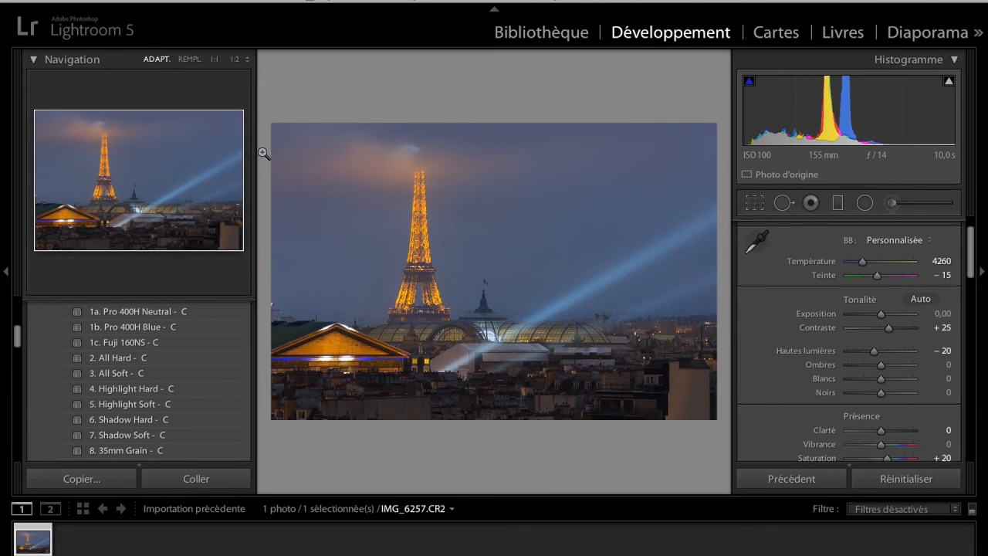
# - Paint over the rooftops and lit buildings below the skyline with the adjustment brush at an exposure of 1,86
pyautogui.click(382, 2)
pyautogui.moveTo(436, 2)
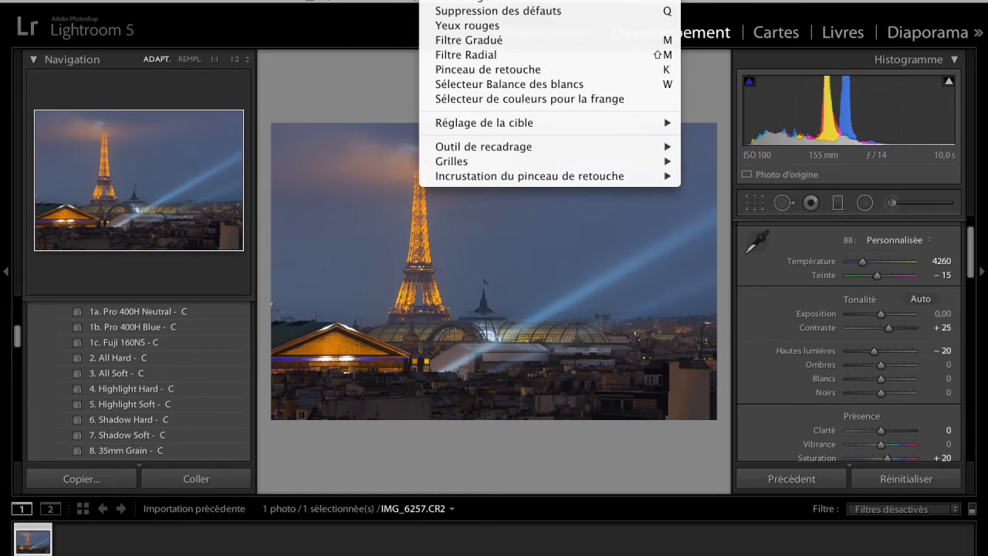
pyautogui.click(470, 69)
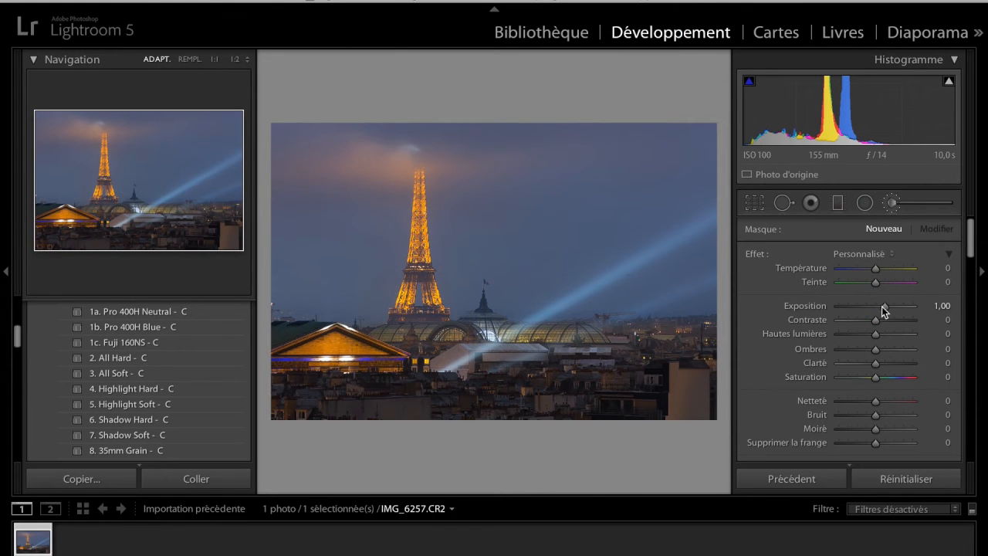
pyautogui.moveTo(877, 307); pyautogui.dragTo(892, 304)
pyautogui.moveTo(327, 379)
pyautogui.mouseDown()
pyautogui.moveTo(535, 402)
pyautogui.moveTo(360, 407)
pyautogui.moveTo(728, 411)
pyautogui.moveTo(555, 394)
pyautogui.moveTo(701, 389)
pyautogui.moveTo(640, 377)
pyautogui.moveTo(710, 440)
pyautogui.moveTo(706, 341)
pyautogui.moveTo(620, 346)
pyautogui.moveTo(717, 375)
pyautogui.moveTo(615, 375)
pyautogui.moveTo(581, 363)
pyautogui.moveTo(723, 371)
pyautogui.moveTo(527, 370)
pyautogui.moveTo(574, 355)
pyautogui.moveTo(459, 383)
pyautogui.moveTo(595, 392)
pyautogui.moveTo(585, 433)
pyautogui.moveTo(663, 414)
pyautogui.moveTo(301, 417)
pyautogui.moveTo(308, 396)
pyautogui.moveTo(213, 404)
pyautogui.moveTo(351, 406)
pyautogui.moveTo(282, 414)
pyautogui.moveTo(404, 390)
pyautogui.moveTo(384, 366)
pyautogui.moveTo(281, 364)
pyautogui.moveTo(425, 348)
pyautogui.moveTo(746, 381)
pyautogui.moveTo(713, 338)
pyautogui.moveTo(704, 429)
pyautogui.moveTo(673, 329)
pyautogui.moveTo(268, 344)
pyautogui.moveTo(309, 339)
pyautogui.mouseUp()
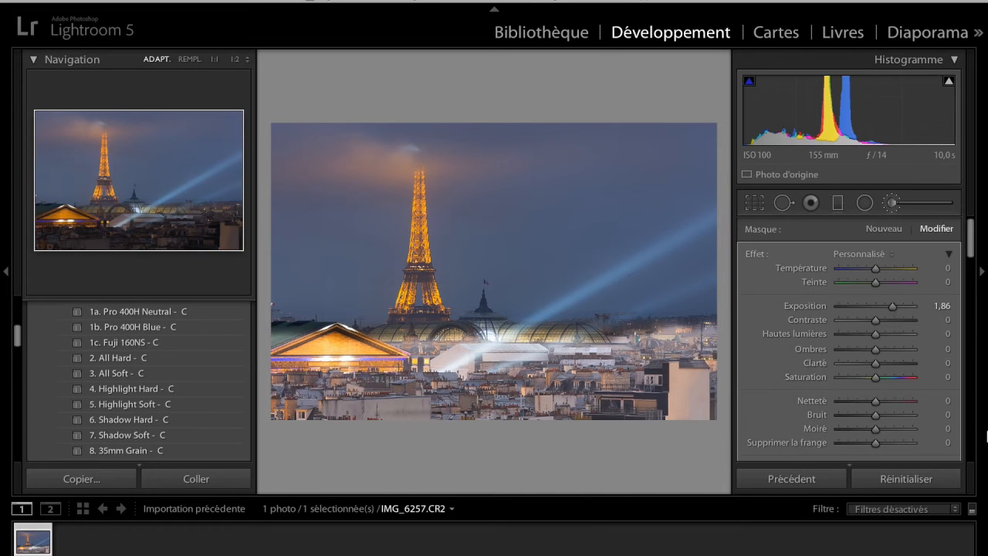
# - Reset the painted area's exposure to 0, lower its contrast to −27, and raise its exposure to 0,50
pyautogui.click(942, 305)
pyautogui.write('0')
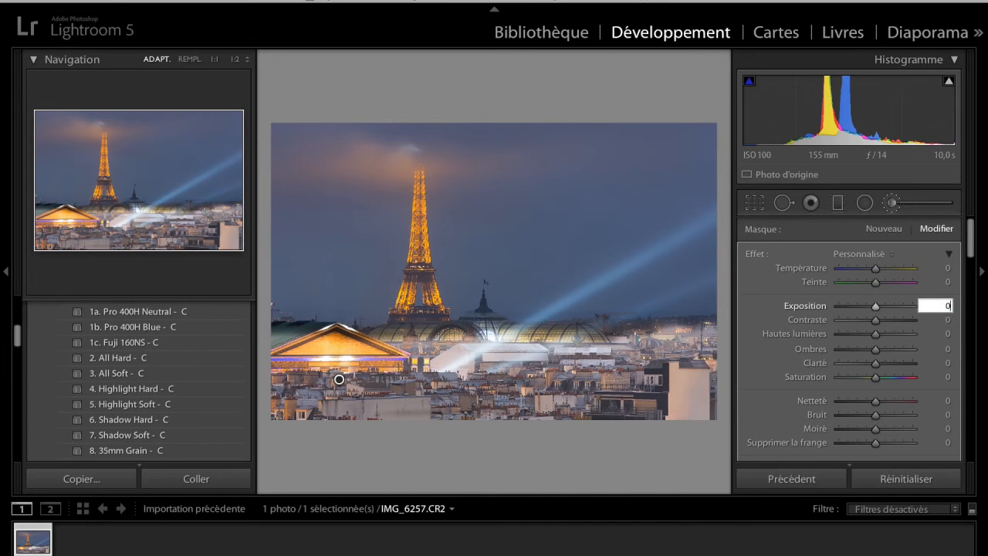
pyautogui.press('Return')
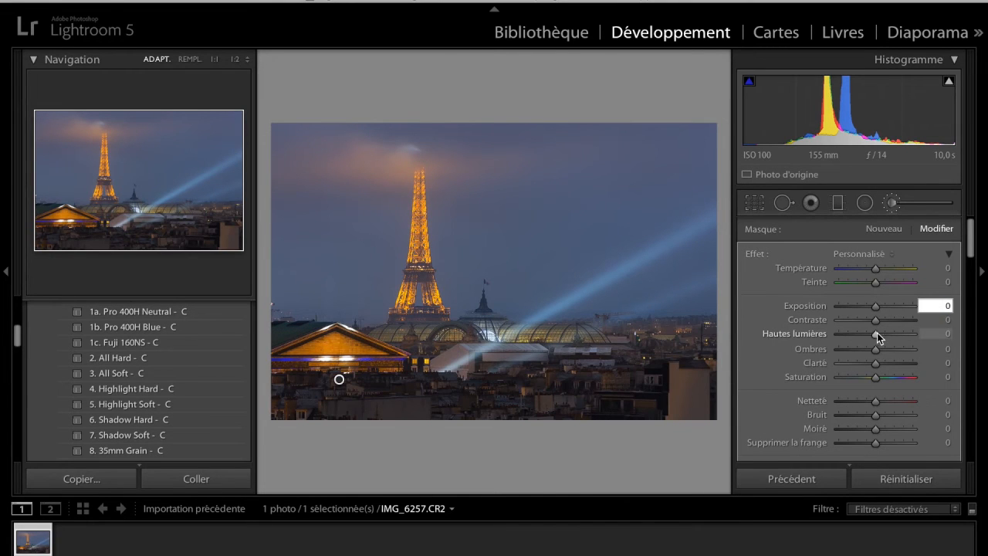
pyautogui.moveTo(876, 319); pyautogui.dragTo(865, 319)
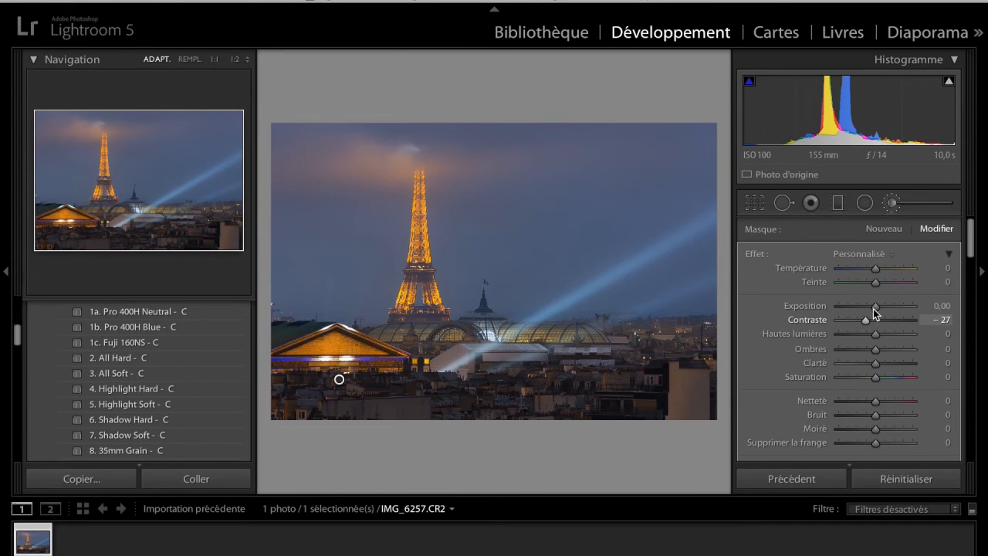
pyautogui.moveTo(875, 306); pyautogui.dragTo(877, 307)
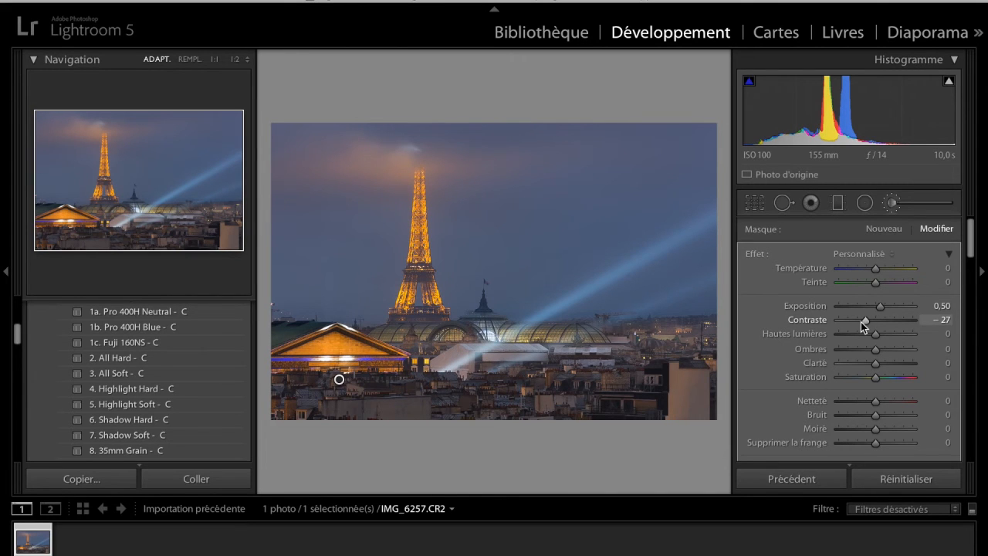
# - Set the painted area's contrast to −20, and undo the extra brush stroke added on the rooftops
pyautogui.moveTo(866, 320); pyautogui.dragTo(866, 322)
pyautogui.write('-1000')
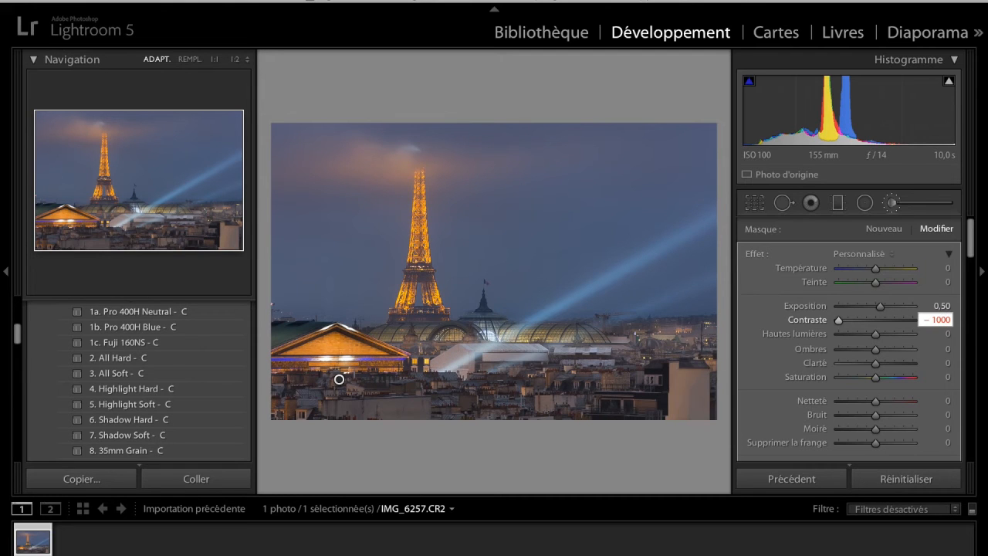
pyautogui.press('BackSpace')
pyautogui.press('BackSpace')
pyautogui.write('20')
pyautogui.press('BackSpace')
pyautogui.press('BackSpace')
pyautogui.write('20')
pyautogui.press('Tab')
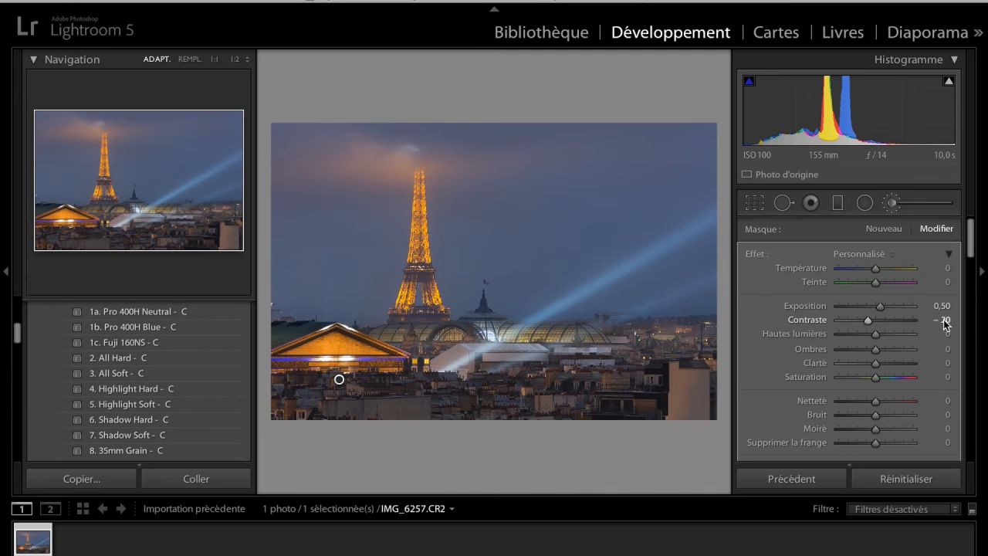
pyautogui.press('Return')
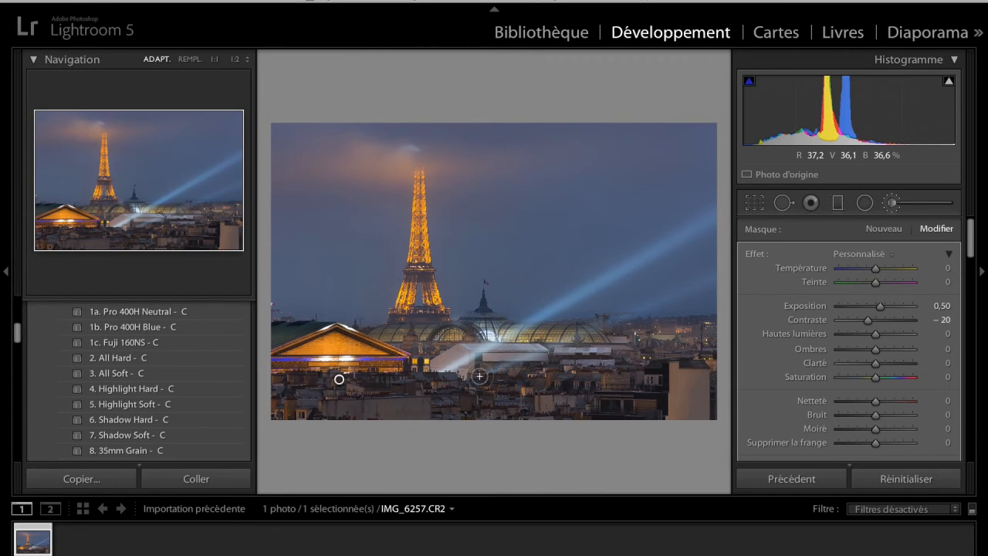
pyautogui.hotkey('ctrl', 'z')
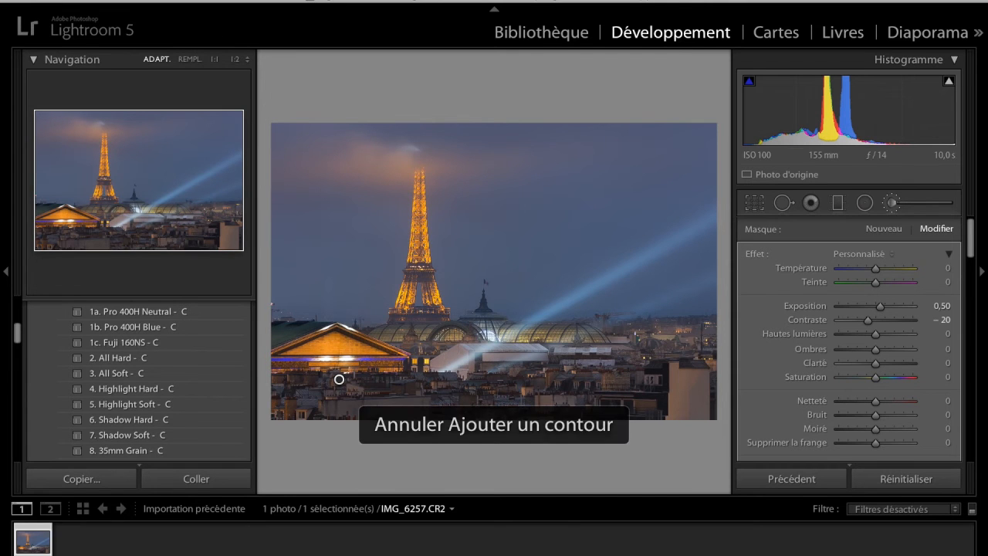
# - Leave the adjustment brush and examine the rooftops, lit buildings and Eiffel Tower at 1:1
pyautogui.click(443, 1)
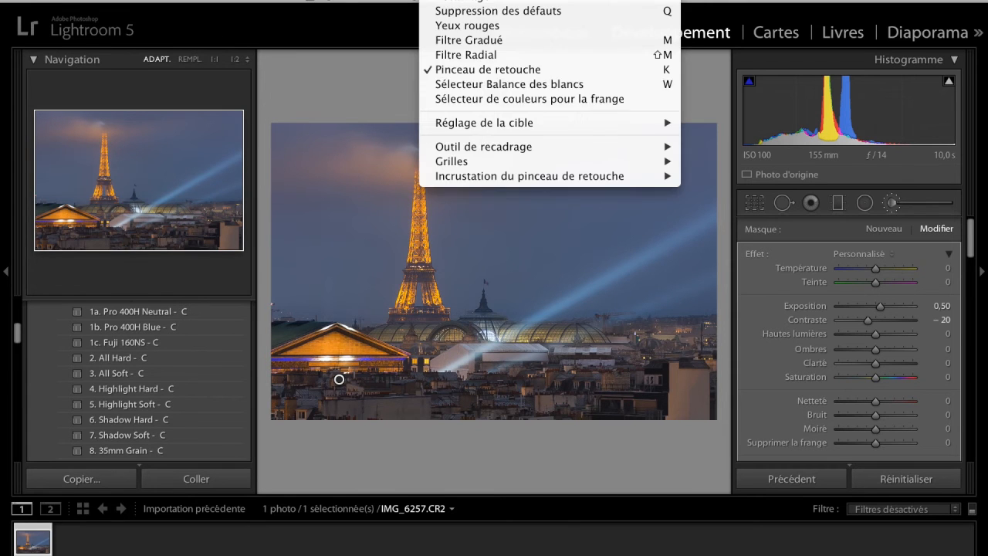
pyautogui.click(452, 71)
pyautogui.click(448, 345)
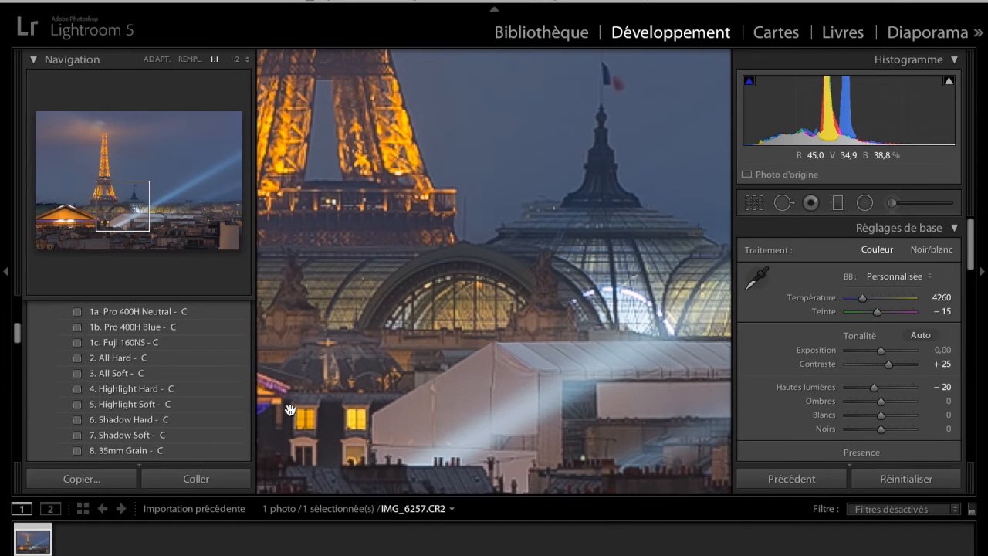
pyautogui.moveTo(277, 382); pyautogui.dragTo(329, 363)
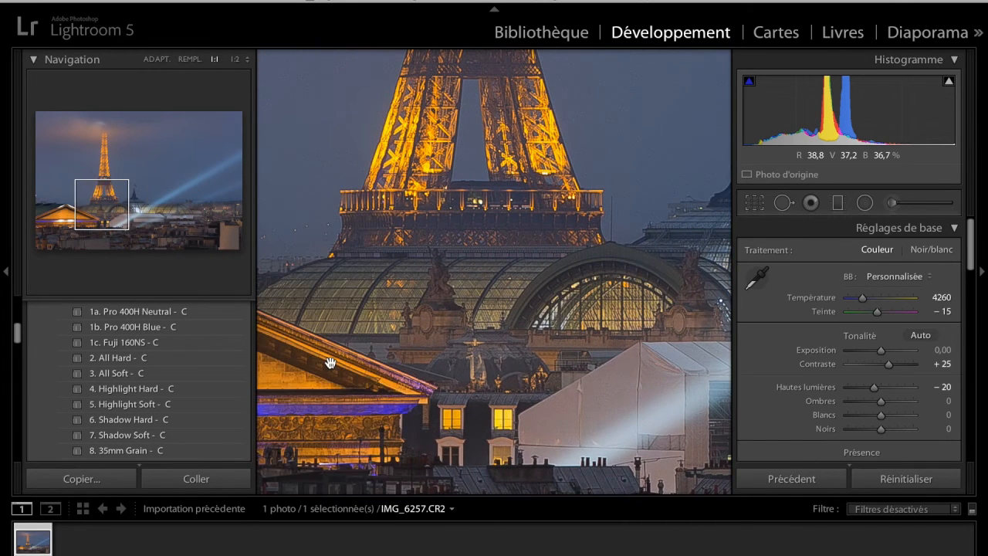
pyautogui.moveTo(329, 363); pyautogui.dragTo(373, 159)
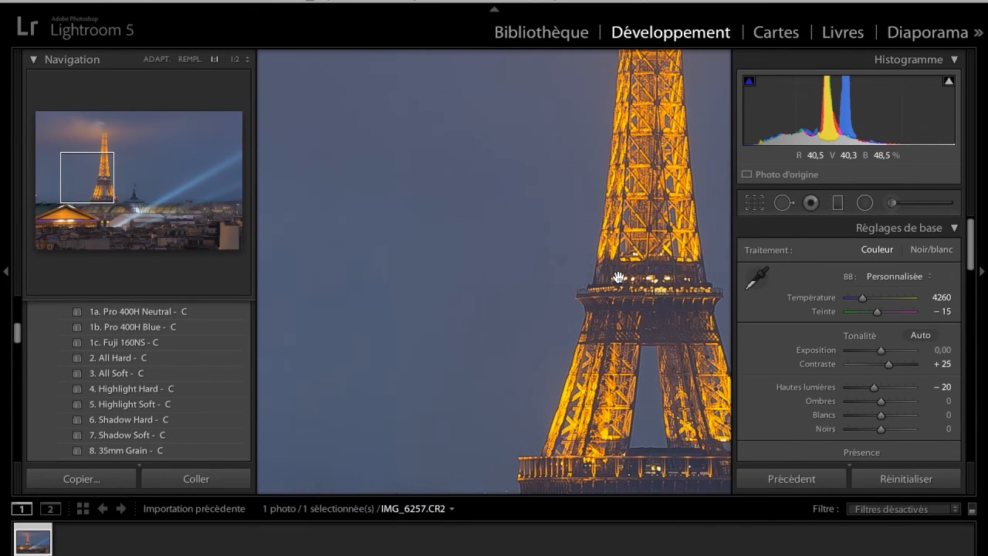
pyautogui.click(618, 278)
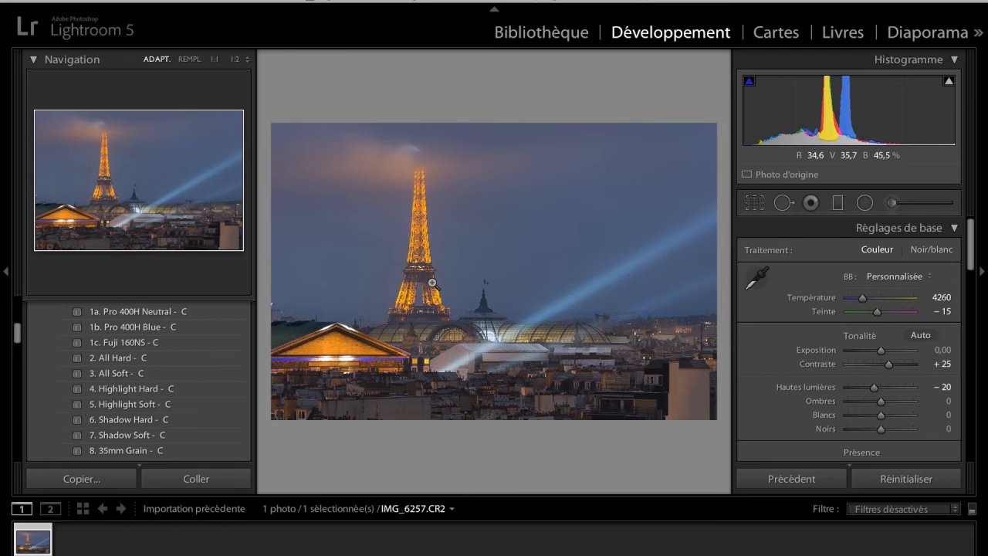
# - Open the developed photo for editing in Adobe Photoshop CC 2014 and settle the embedded colour profile mismatch
pyautogui.rightClick(431, 286)
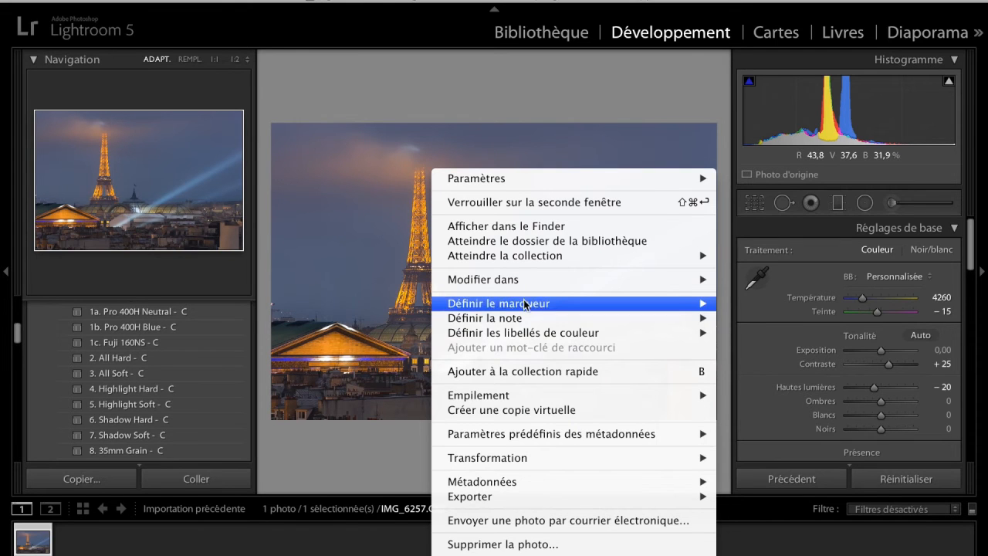
pyautogui.moveTo(518, 279)
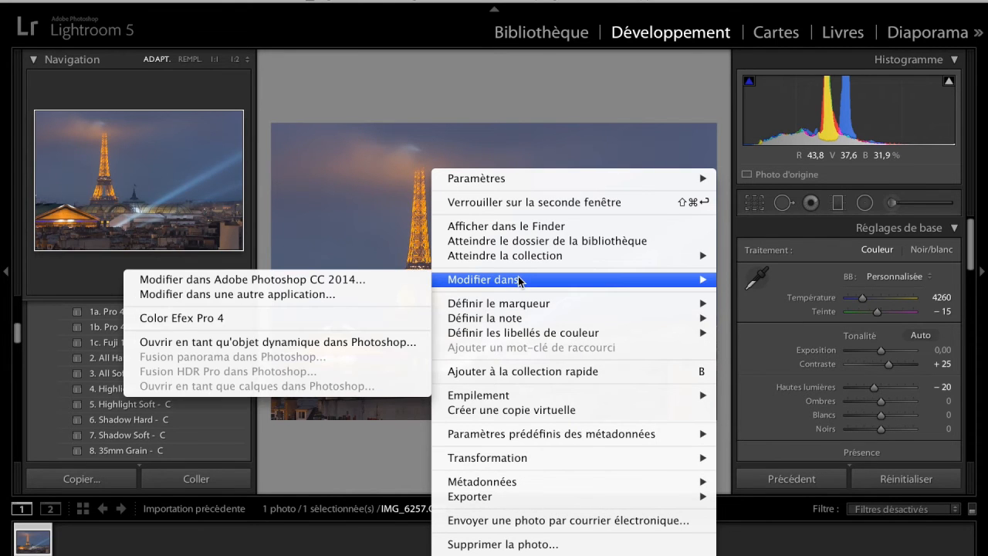
pyautogui.click(364, 278)
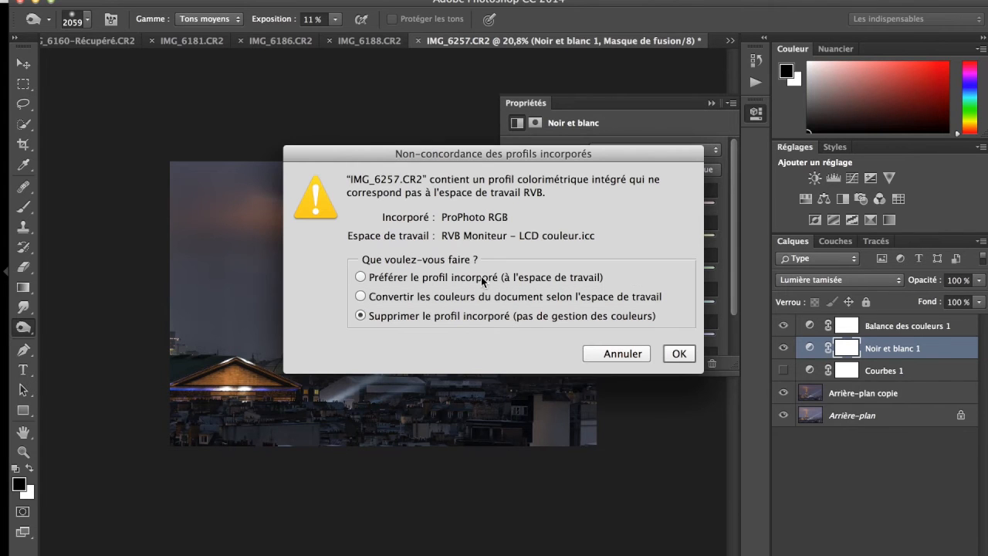
pyautogui.click(472, 289)
pyautogui.press('Return')
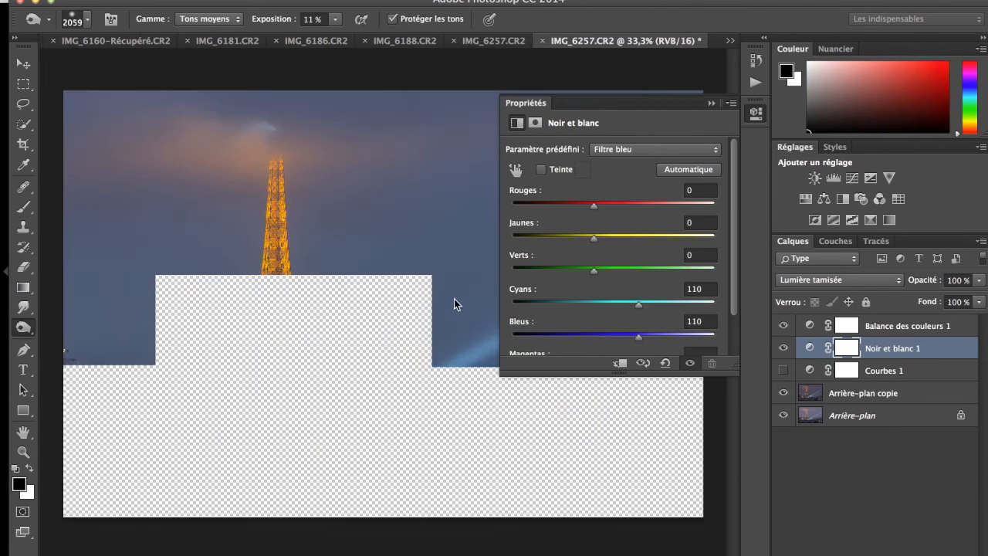
pyautogui.click(712, 103)
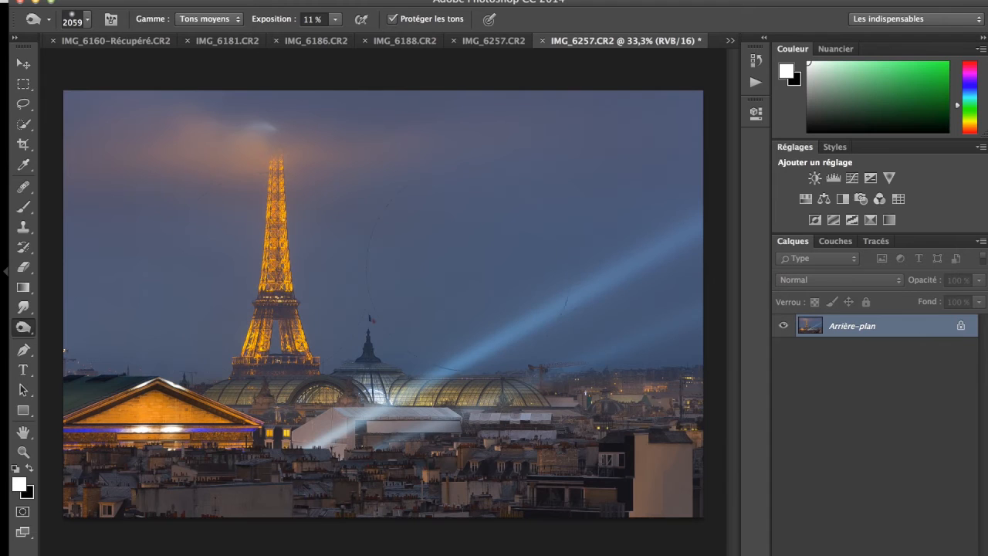
# - Duplicate the background layer as Arrière-plan copie
pyautogui.rightClick(864, 331)
pyautogui.click(759, 364)
pyautogui.press('Return')
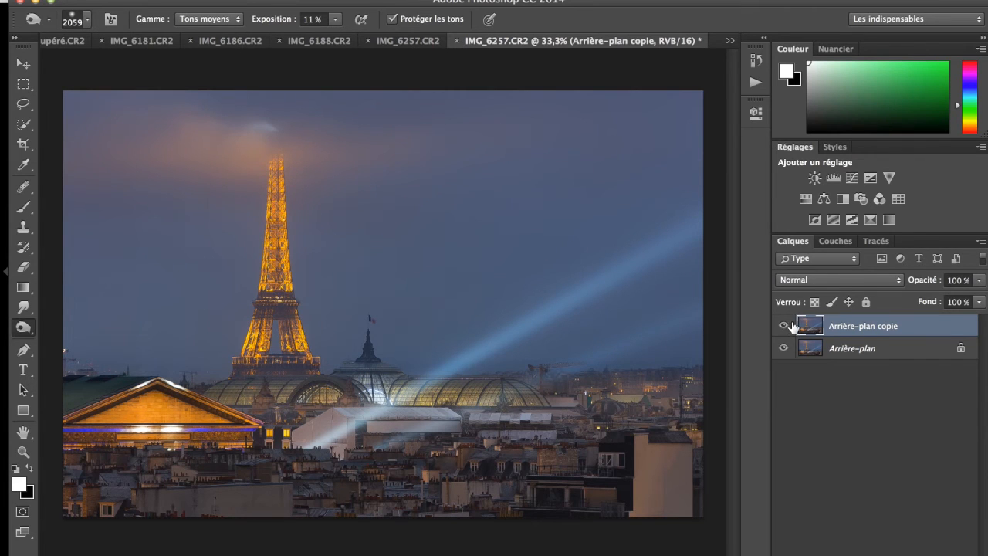
# - Check the sky, tower and light beam closely for spots to retouch with the Clone Stamp
pyautogui.press('s')
pyautogui.scroll(4, 382, 305)
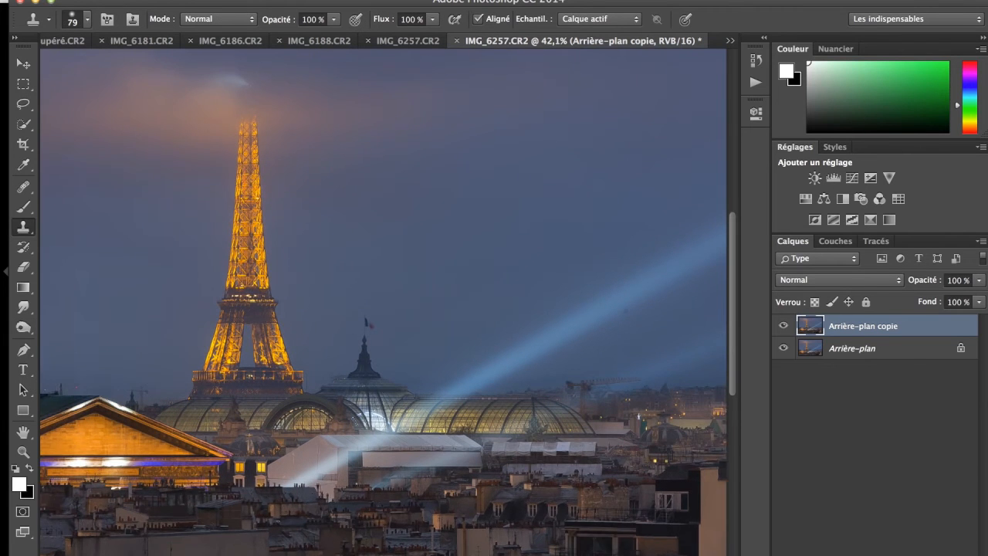
pyautogui.scroll(3, 383, 304)
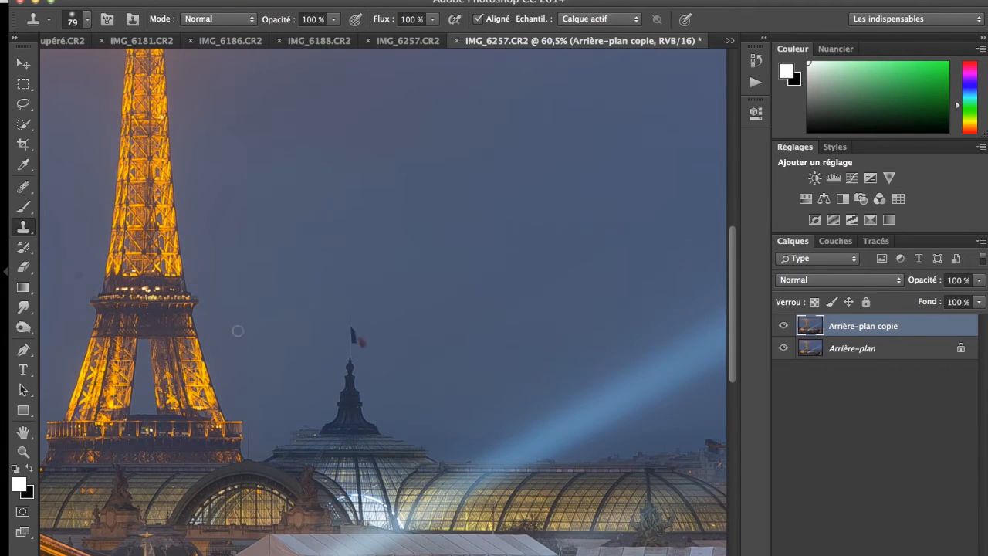
pyautogui.hscroll(-10, 231, 320)
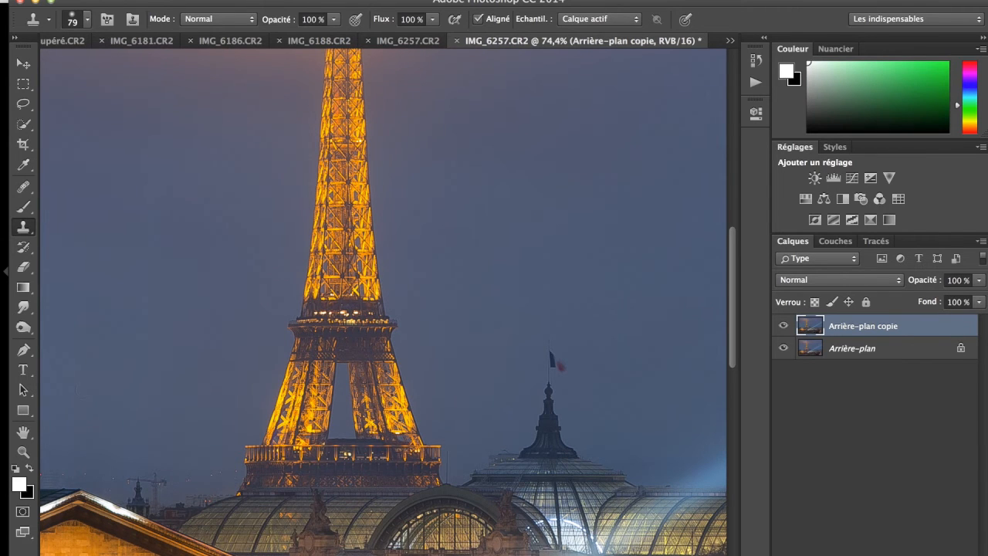
pyautogui.hscroll(-10, 91, 390)
pyautogui.scroll(-2, 91, 390)
pyautogui.scroll(10, 92, 390)
pyautogui.hscroll(3, 92, 390)
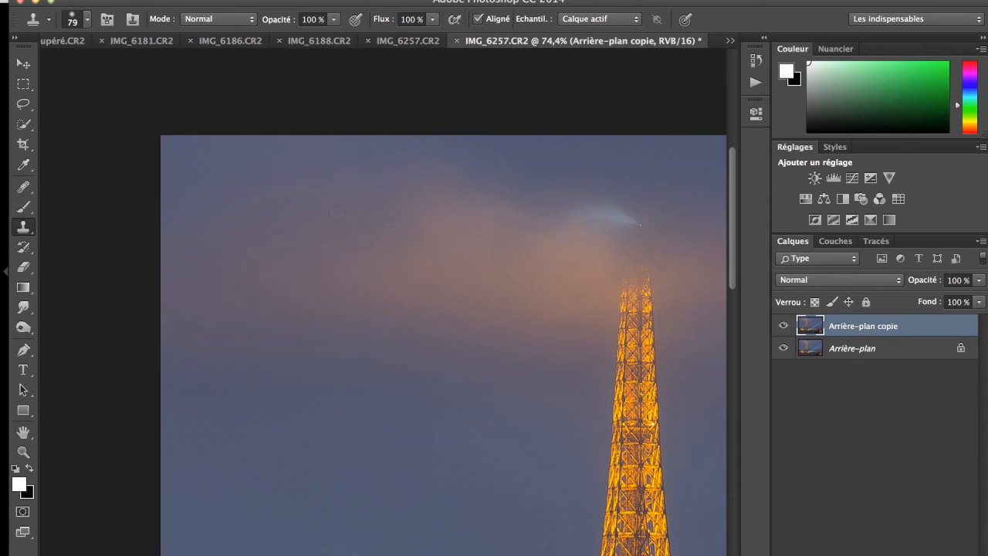
pyautogui.scroll(-10, 501, 527)
pyautogui.hscroll(5, 502, 527)
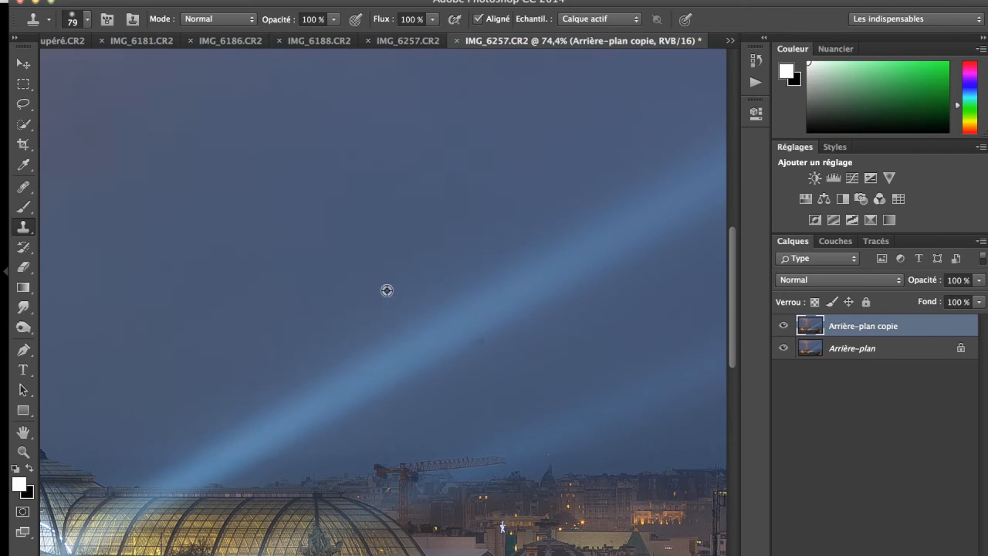
pyautogui.scroll(-3, 370, 452)
pyautogui.scroll(3, 441, 366)
pyautogui.scroll(-5, 441, 366)
pyautogui.scroll(8, 431, 76)
pyautogui.scroll(-5, 431, 76)
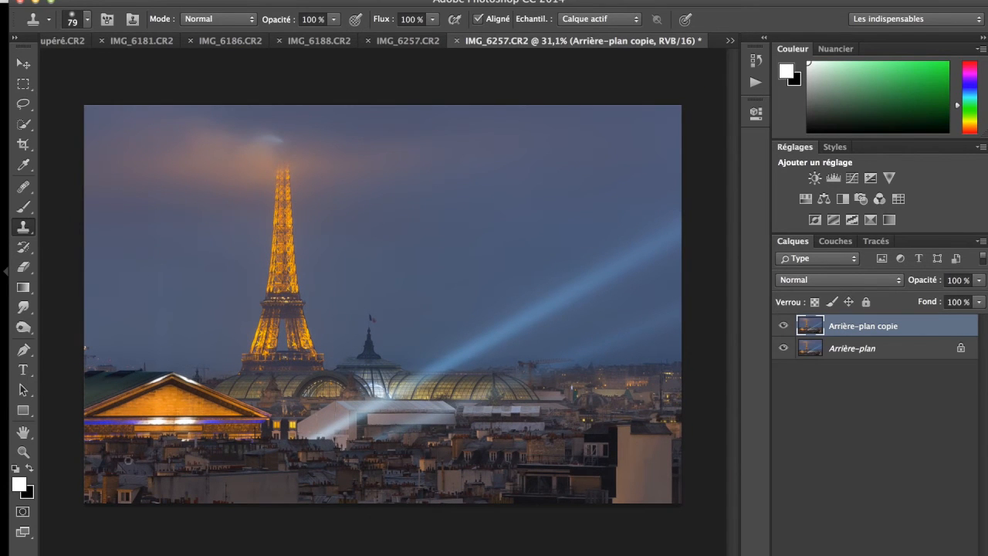
# - Try darkening the sky on the copied layer with the Burn tool at midtones range and 10% exposure
pyautogui.click(23, 451)
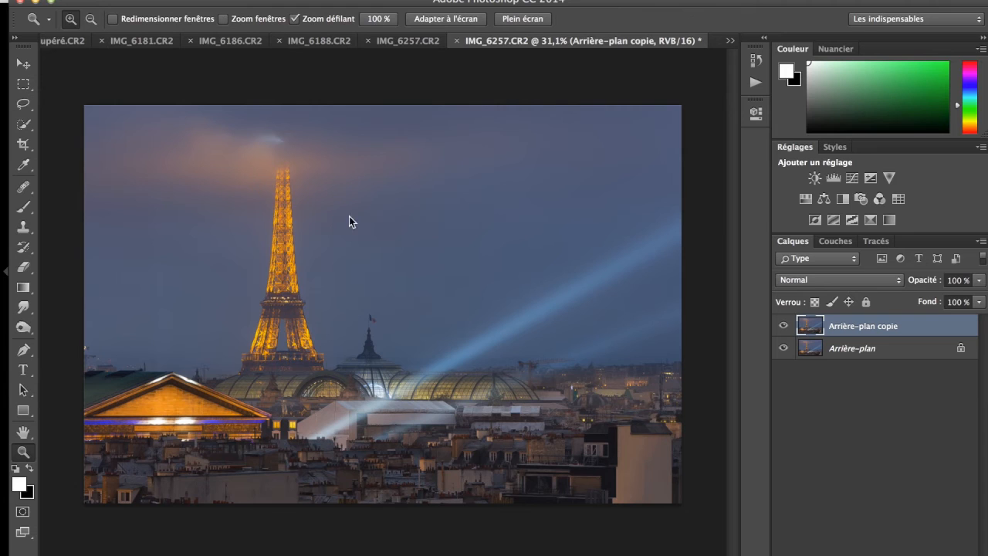
pyautogui.click(449, 18)
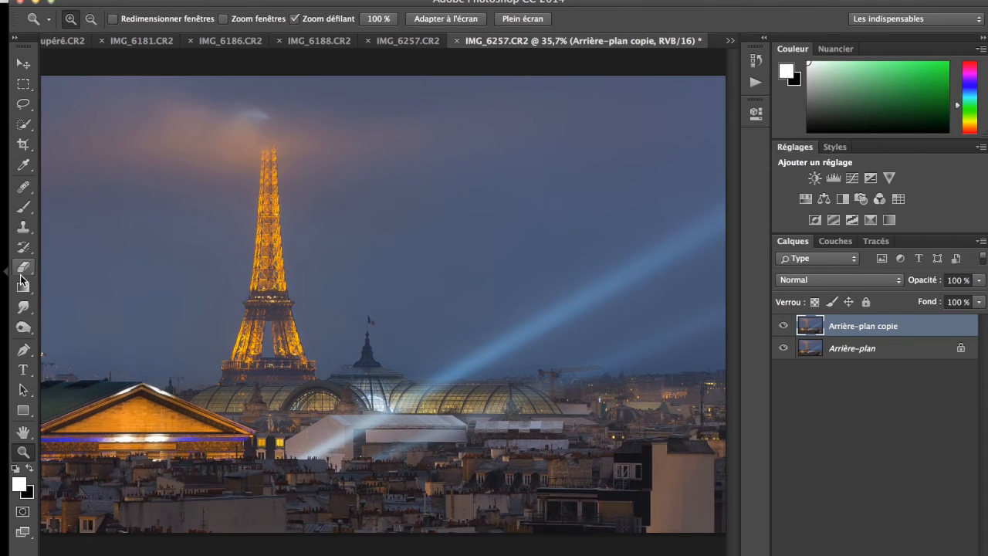
pyautogui.click(23, 328)
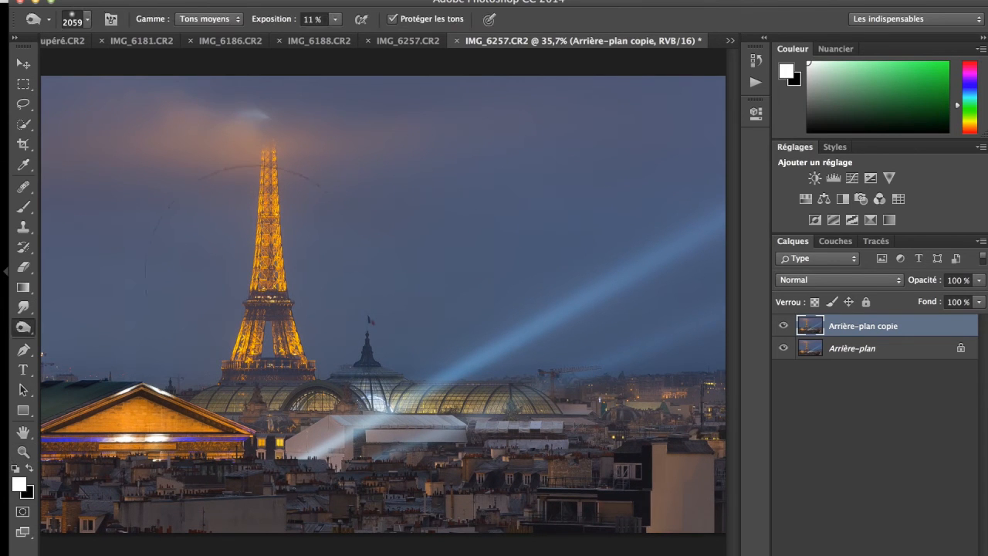
pyautogui.scroll(-1, 309, 224)
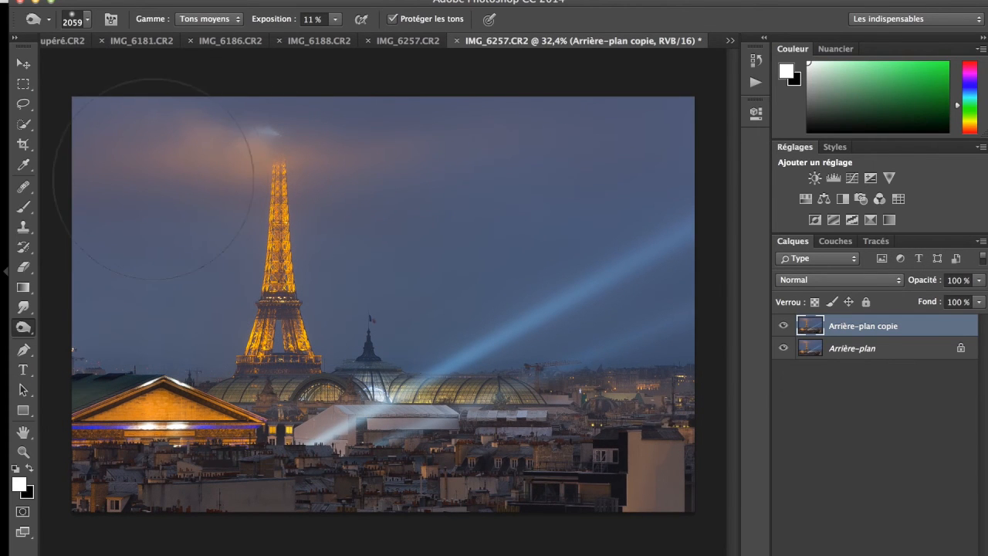
pyautogui.click(312, 19)
pyautogui.write('10')
pyautogui.press('Return')
pyautogui.click(17, 327)
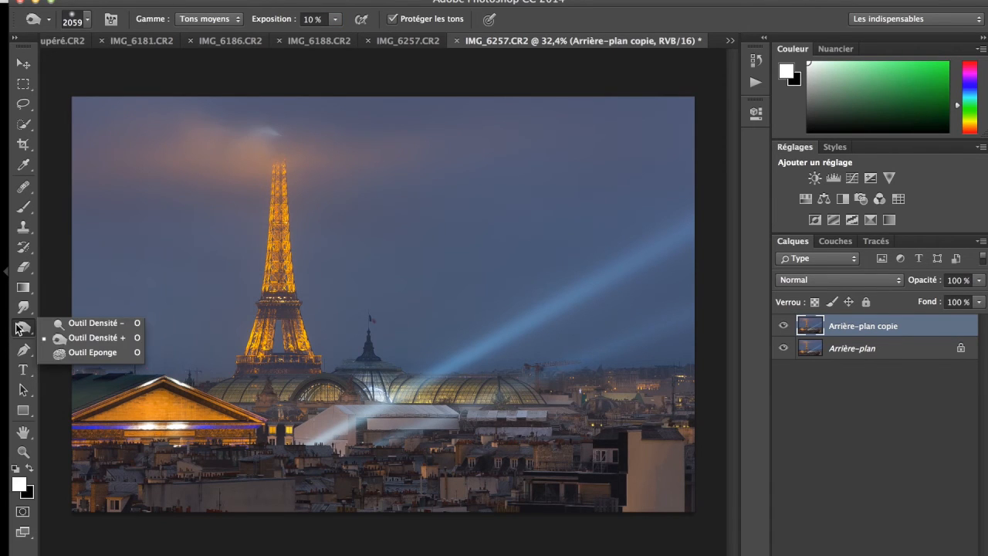
pyautogui.click(77, 340)
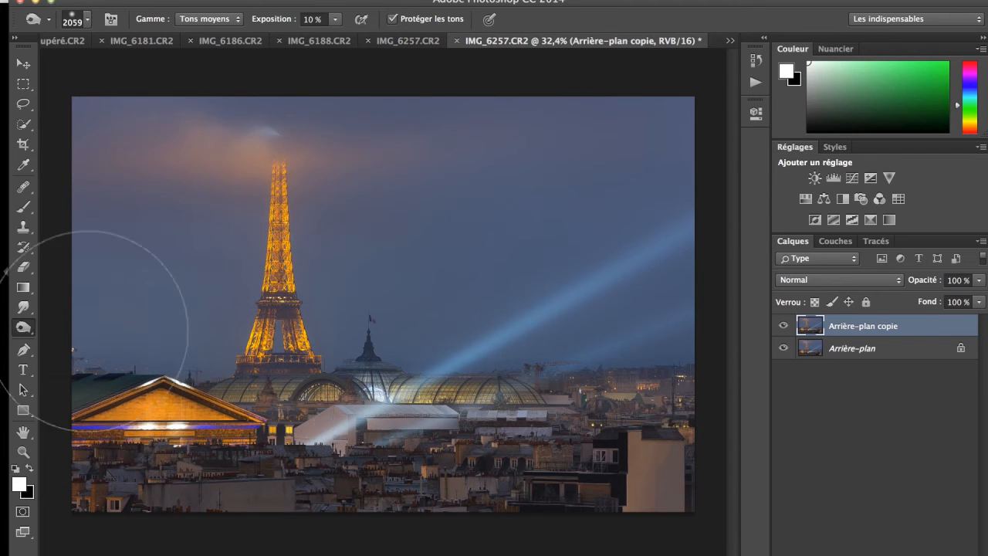
pyautogui.click(213, 23)
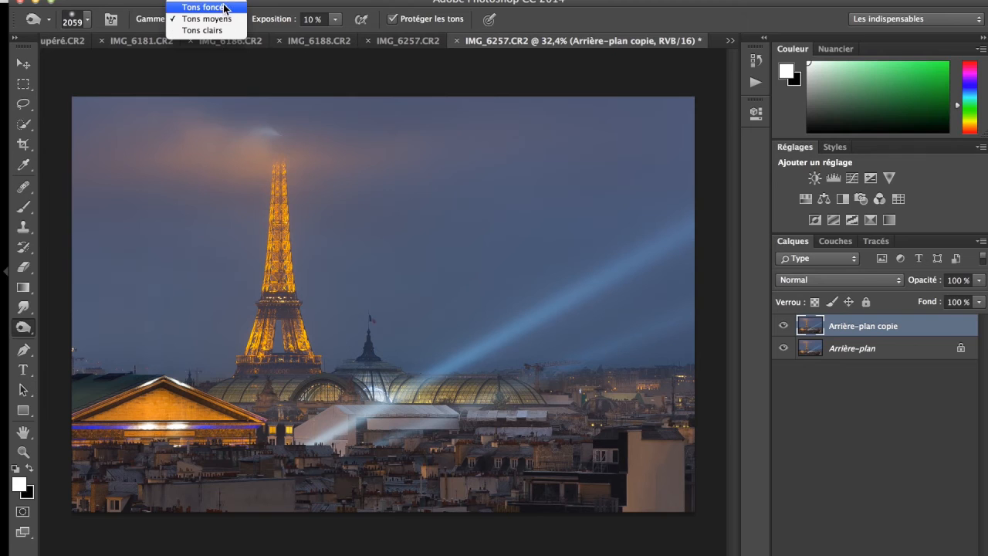
pyautogui.click(214, 24)
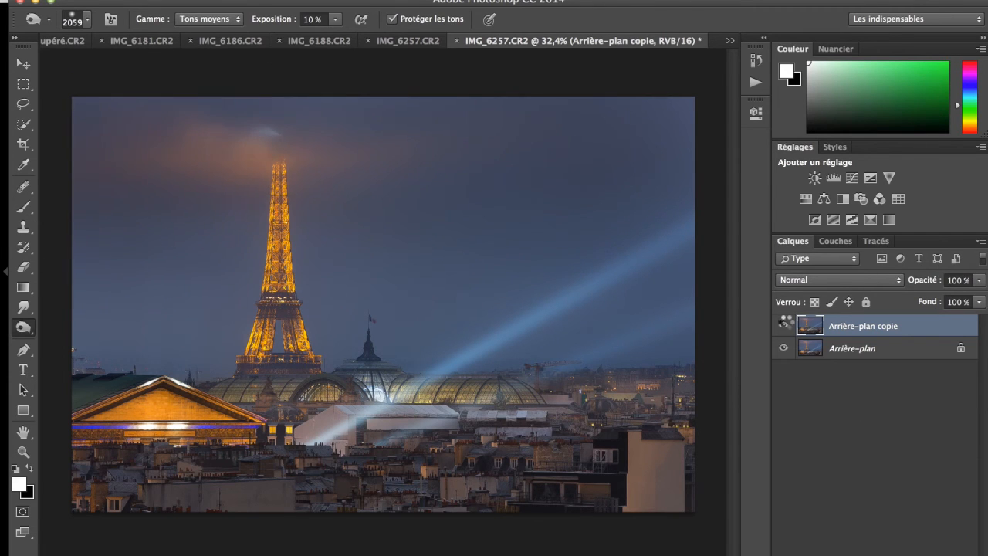
# - Compare the burned sky with the original by hiding and showing the copied layer, and undo the midtone burn
pyautogui.click(784, 325)
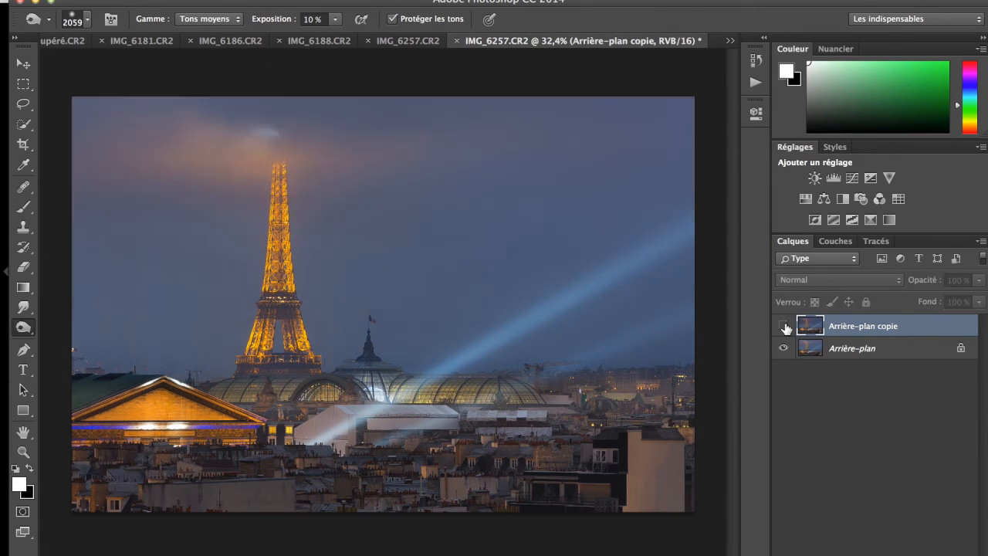
pyautogui.click(784, 325)
pyautogui.click(784, 326)
pyautogui.click(784, 326)
pyautogui.click(784, 326)
pyautogui.click(784, 325)
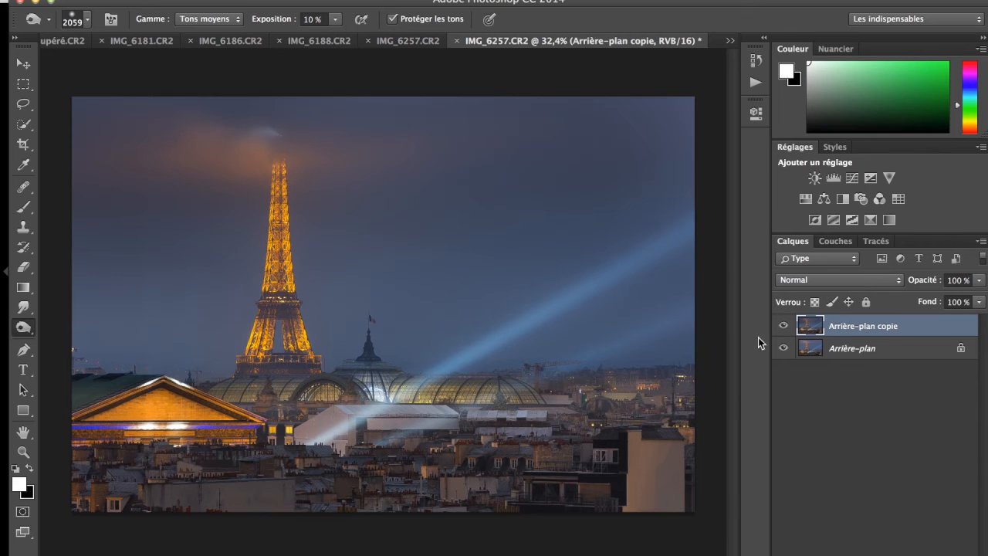
pyautogui.click(784, 326)
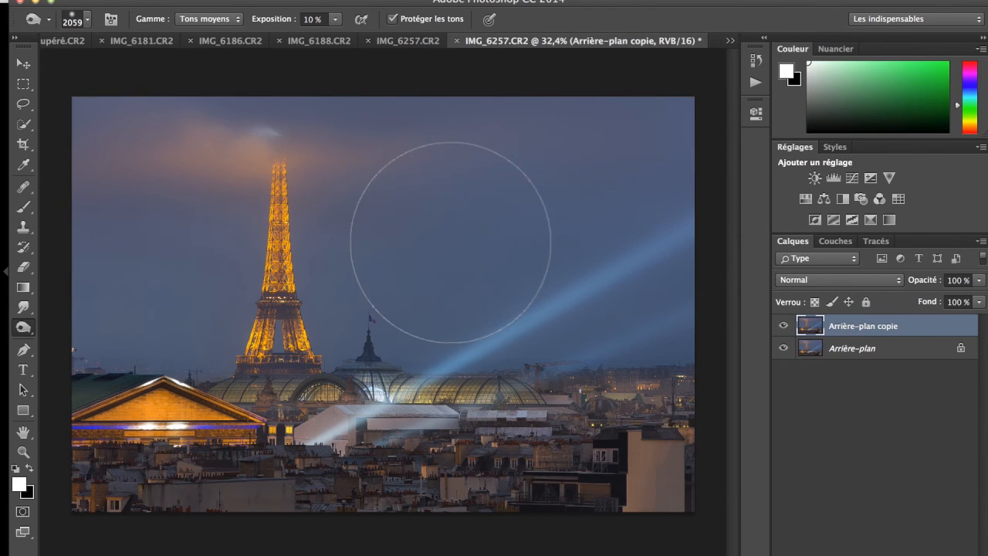
# - Darken the sky on the copied layer with the Burn tool at shadows range (Tons foncés) and 5% exposure
pyautogui.click(306, 19)
pyautogui.click(306, 19)
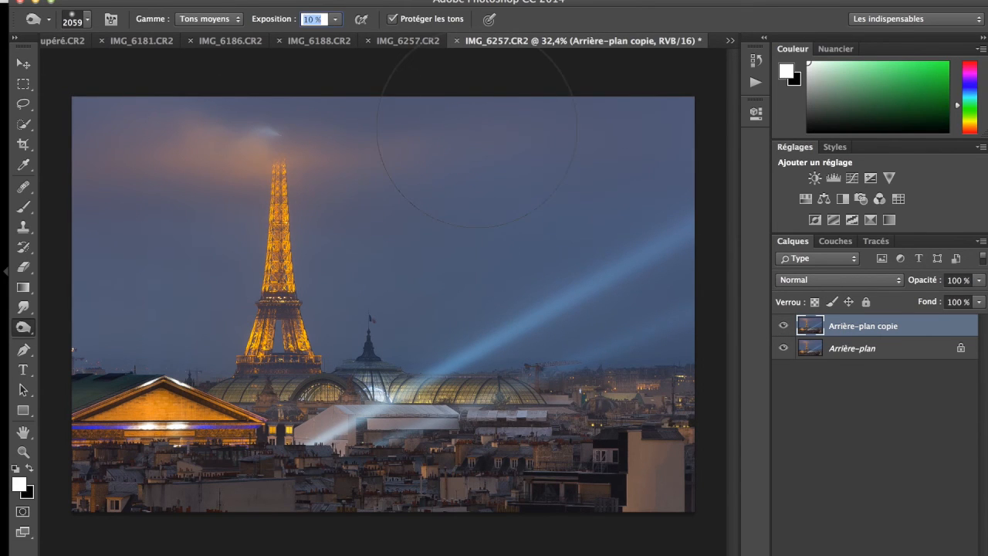
pyautogui.write('5')
pyautogui.press('Return')
pyautogui.click(193, 20)
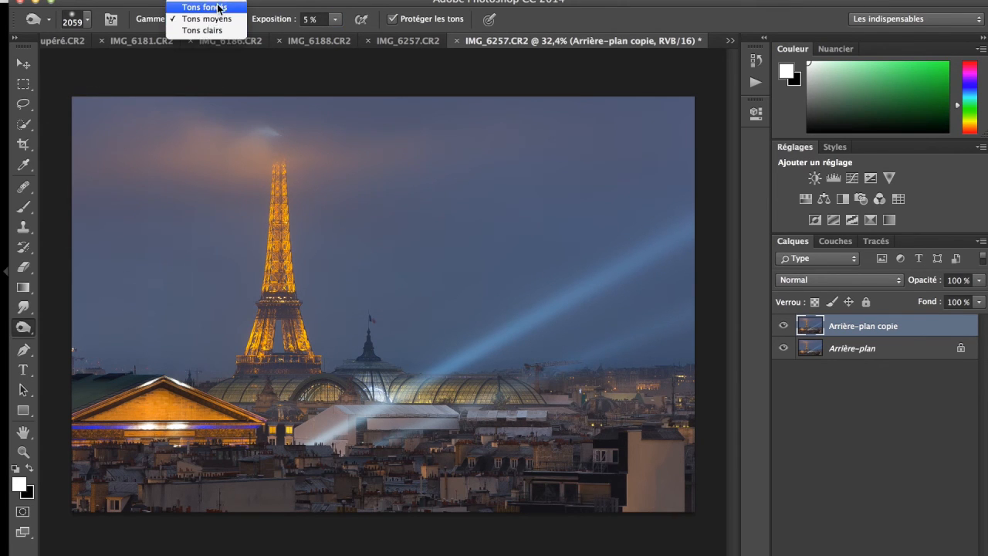
pyautogui.click(219, 8)
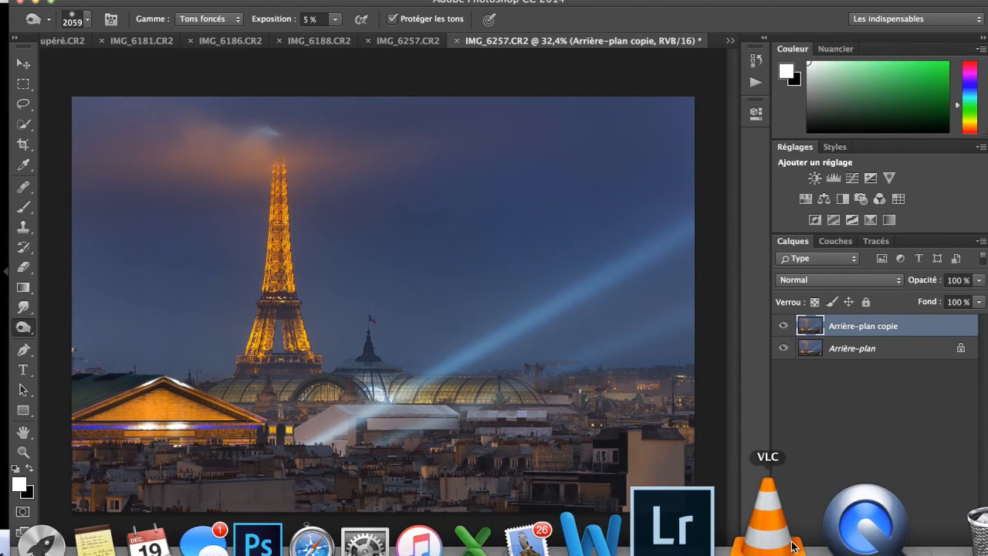
pyautogui.press('super+alt+a')
pyautogui.press('super+alt+a')
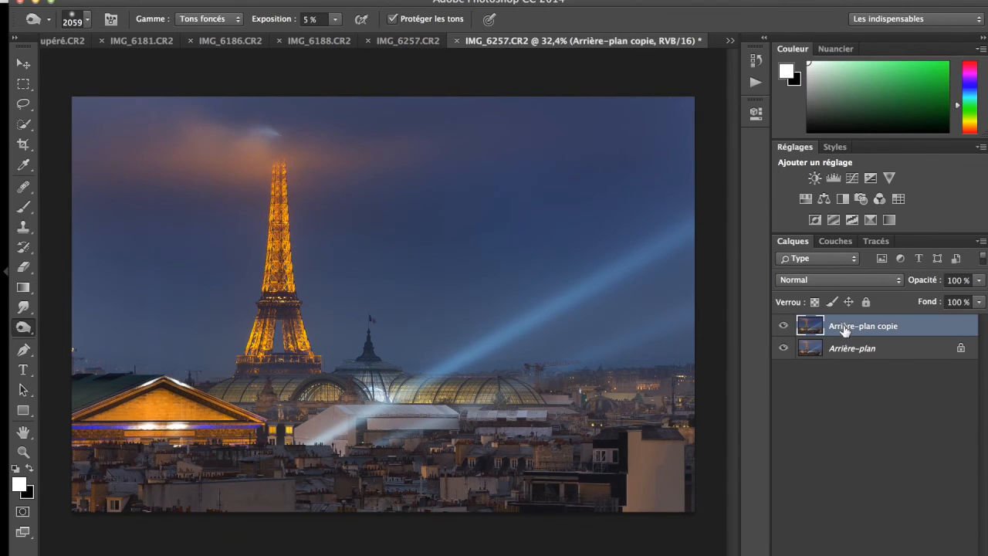
# - Hide and show the copied layer to compare the shadow-burned sky with the untouched background
pyautogui.click(782, 325)
pyautogui.click(782, 327)
pyautogui.click(782, 327)
pyautogui.click(782, 327)
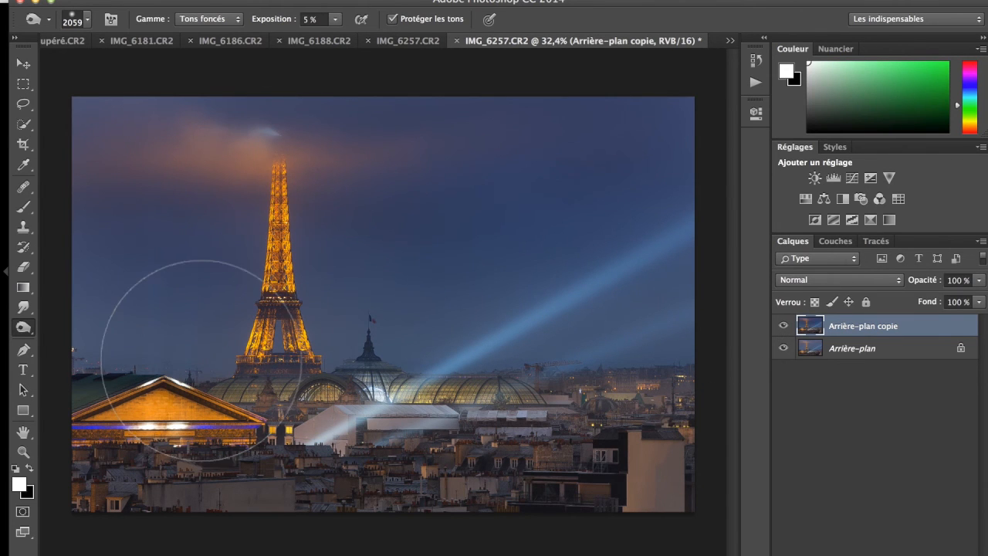
# - Add a Curves adjustment layer above the copied layer and darken the shadows with a point low on the RGB curve
pyautogui.hotkey('alt', 'shift', 'm')
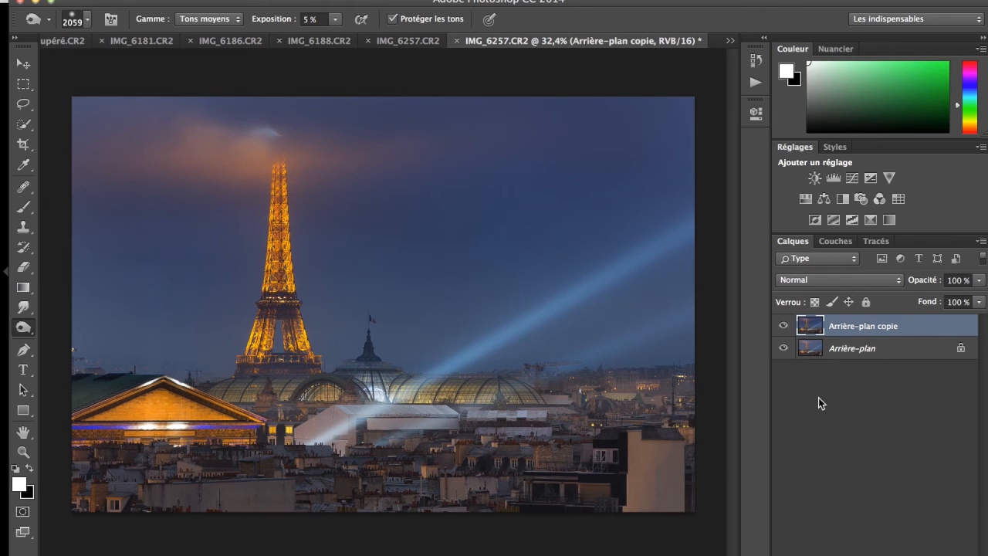
pyautogui.click(852, 178)
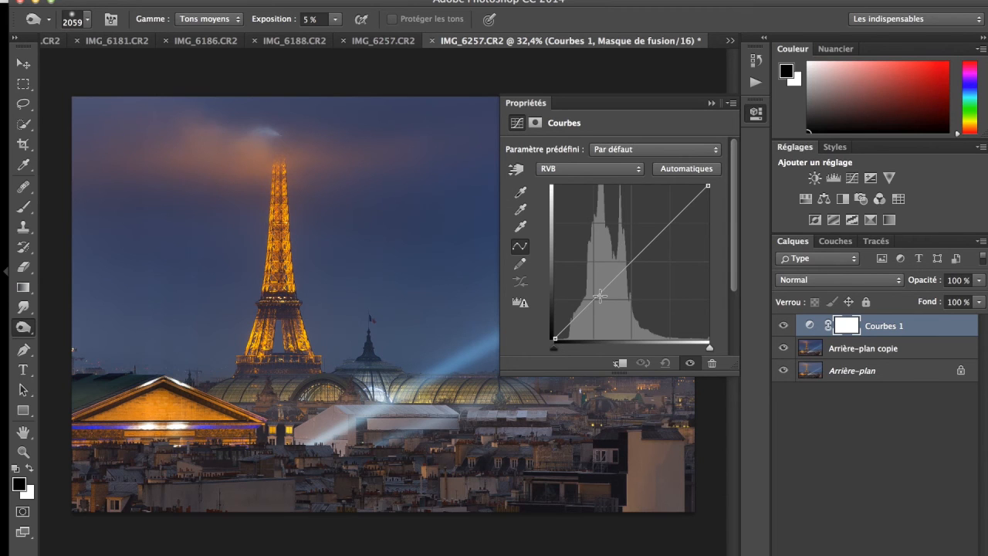
pyautogui.moveTo(600, 290); pyautogui.dragTo(601, 301)
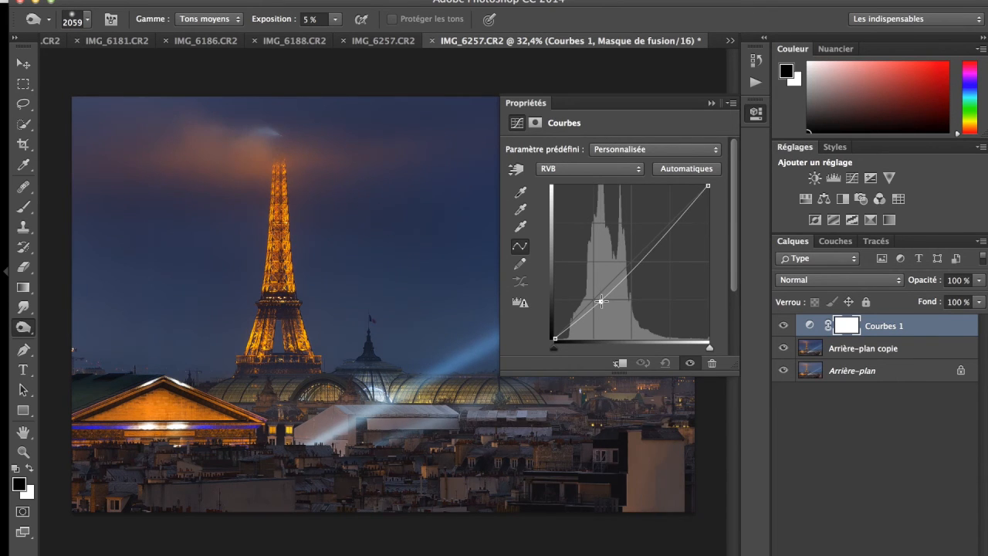
pyautogui.moveTo(623, 278); pyautogui.dragTo(621, 268)
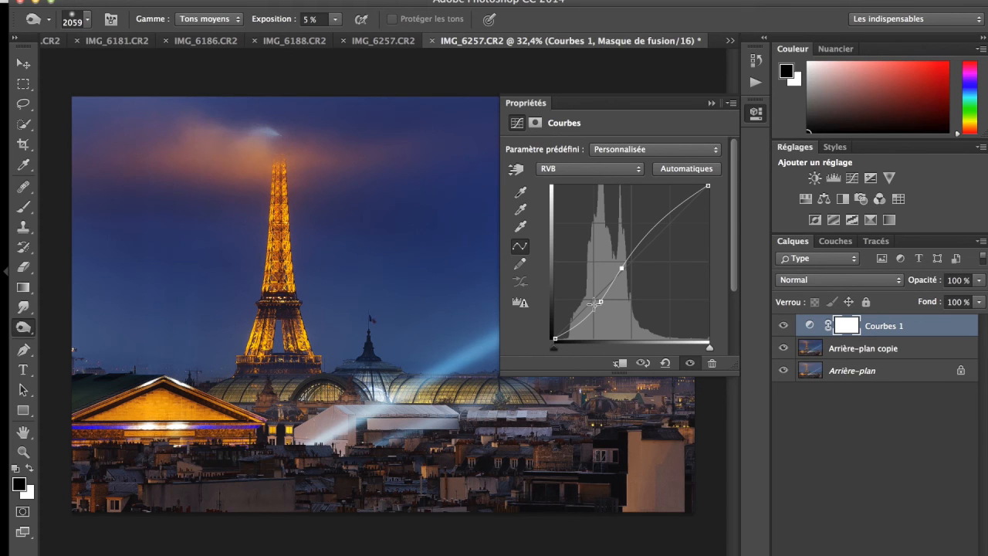
pyautogui.moveTo(601, 301); pyautogui.dragTo(592, 301)
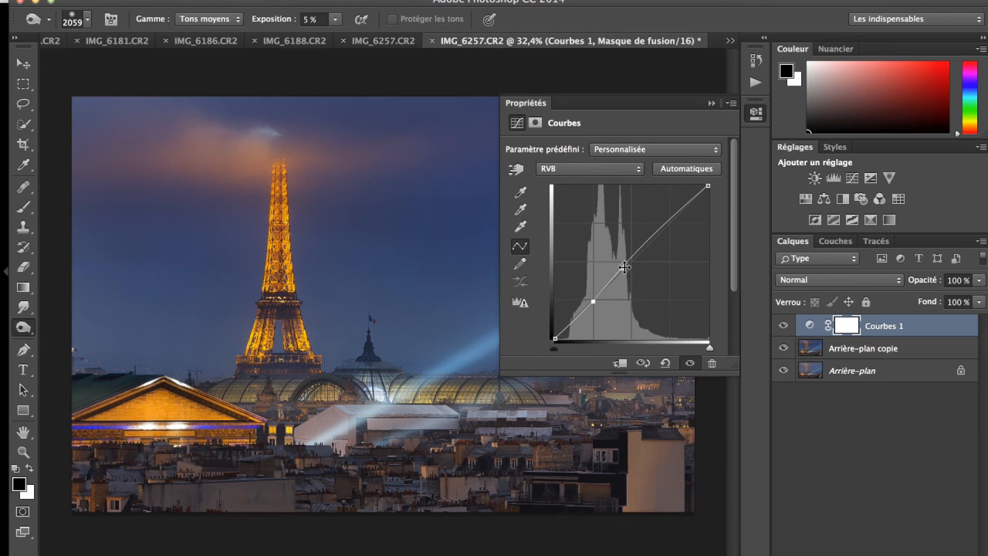
# - Shape the RGB curve into a soft S by lowering the shadow point further and lifting a highlight point
pyautogui.moveTo(593, 301); pyautogui.dragTo(593, 304)
pyautogui.moveTo(622, 268); pyautogui.dragTo(674, 219)
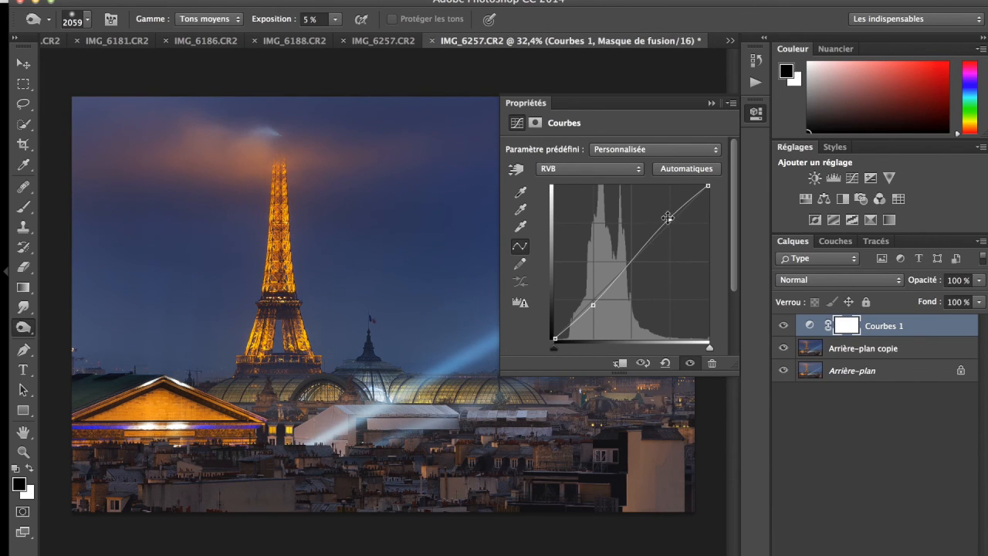
pyautogui.moveTo(669, 219); pyautogui.dragTo(669, 214)
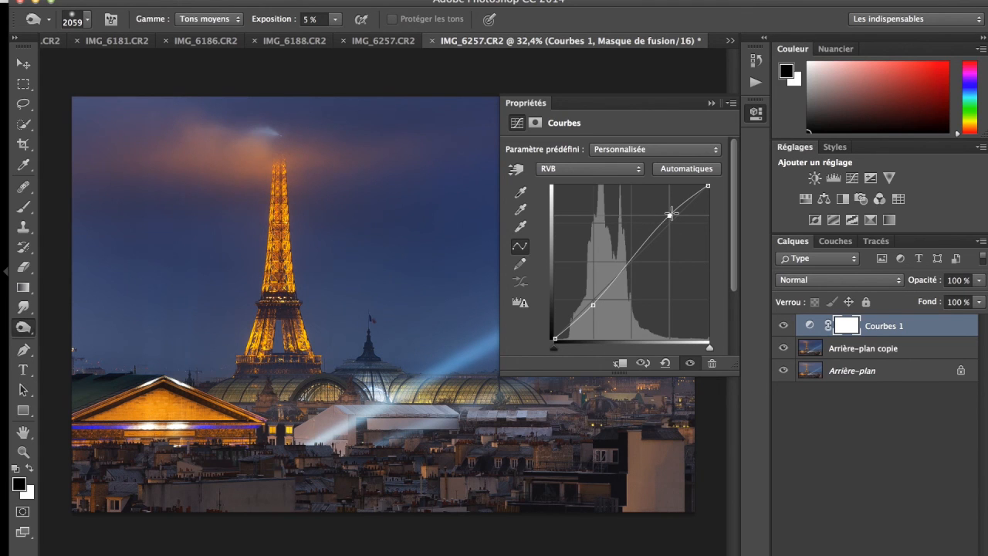
pyautogui.click(592, 305)
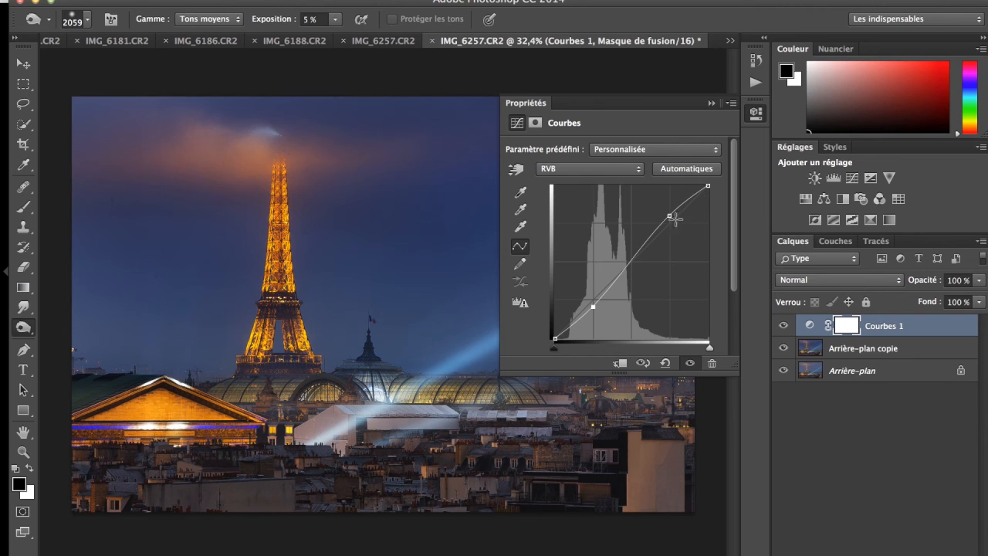
pyautogui.moveTo(673, 213); pyautogui.dragTo(672, 208)
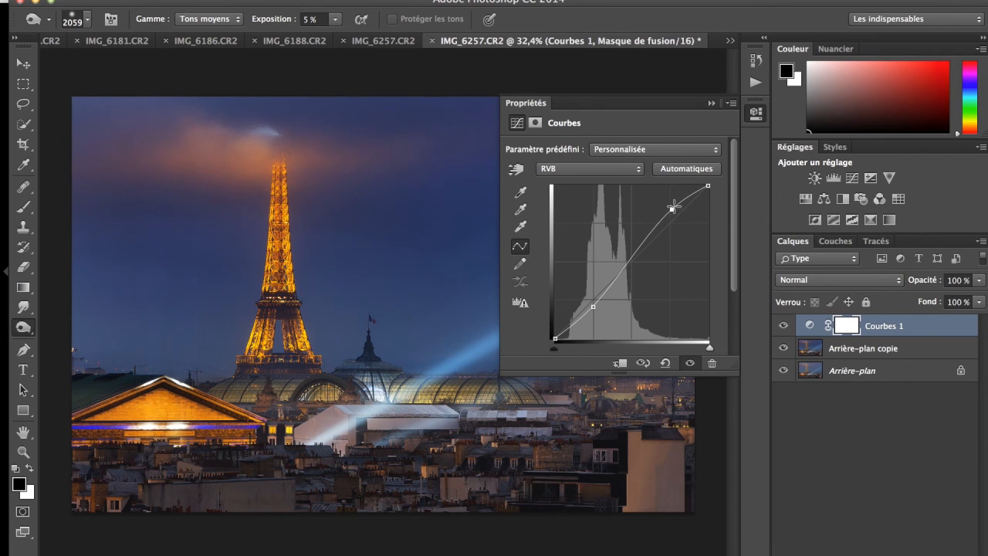
# - Add a Brightness/Contrast adjustment layer with the brightness (Luminosité) set to 23
pyautogui.click(814, 177)
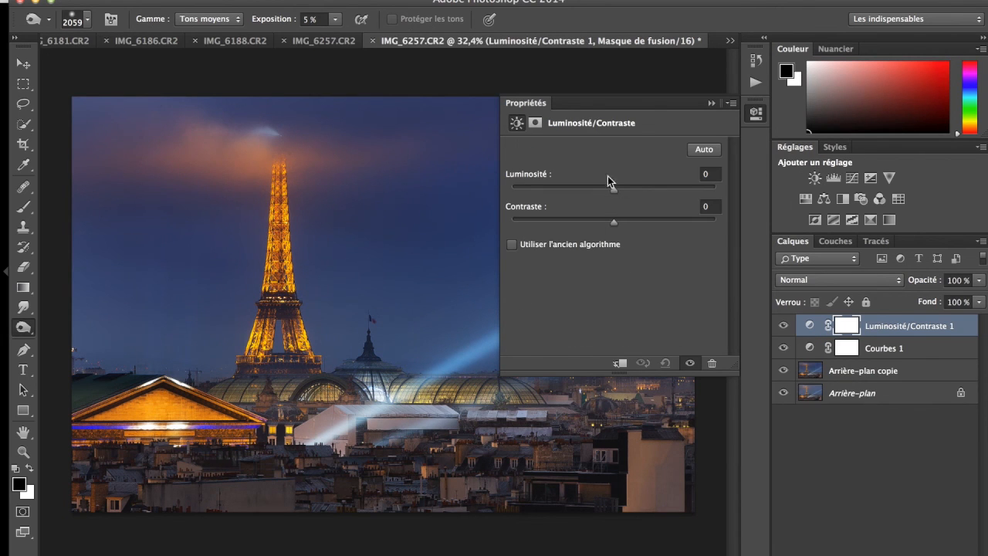
pyautogui.moveTo(616, 187); pyautogui.dragTo(629, 187)
pyautogui.click(712, 103)
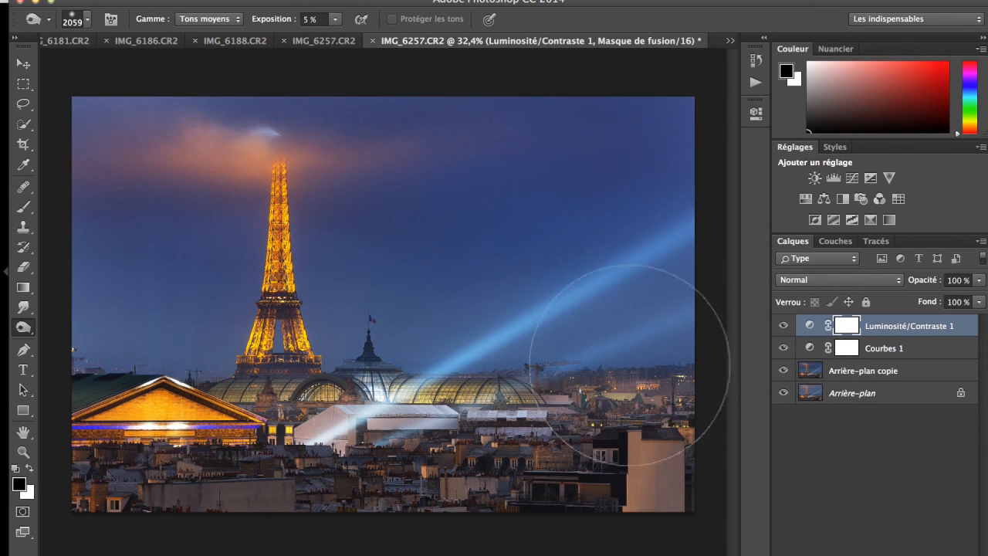
# - Examine the tower, rooftops and sky up close with the Curves and Brightness/Contrast adjustments applied
pyautogui.scroll(2, 595, 419)
pyautogui.scroll(2, 621, 402)
pyautogui.hscroll(-5, 621, 401)
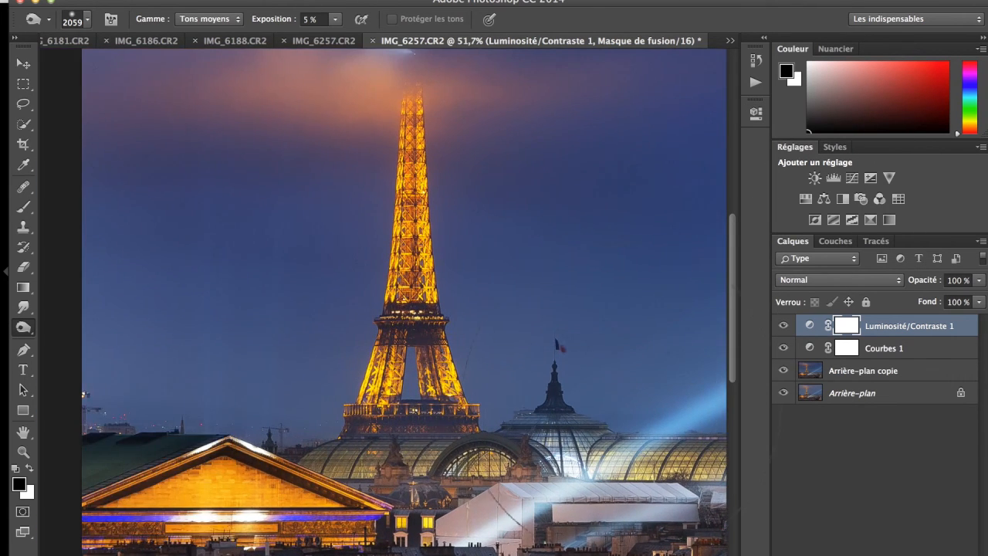
pyautogui.hscroll(-5, 621, 401)
pyautogui.scroll(-4, 621, 401)
pyautogui.hscroll(3, 584, 420)
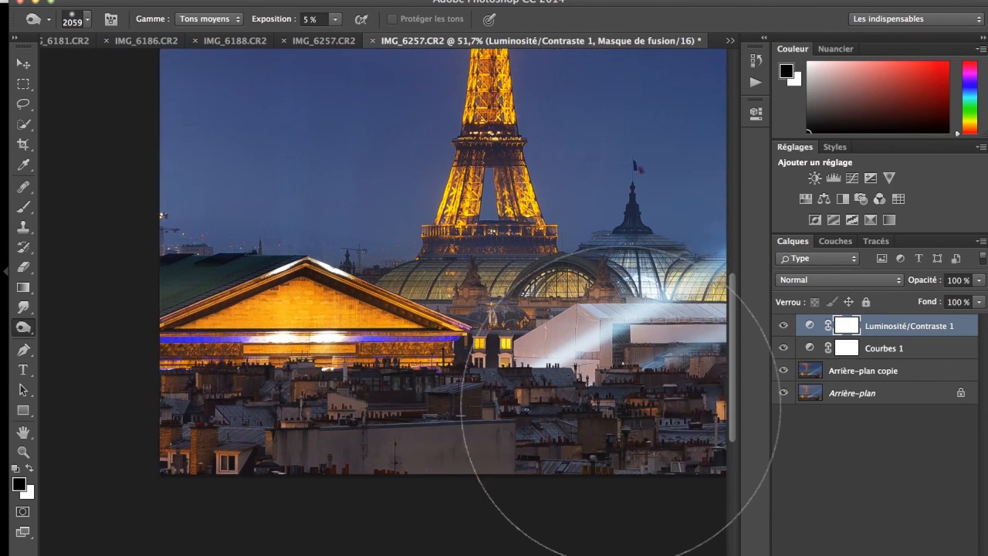
pyautogui.scroll(6, 595, 386)
pyautogui.hscroll(-2, 595, 386)
pyautogui.scroll(2, 589, 297)
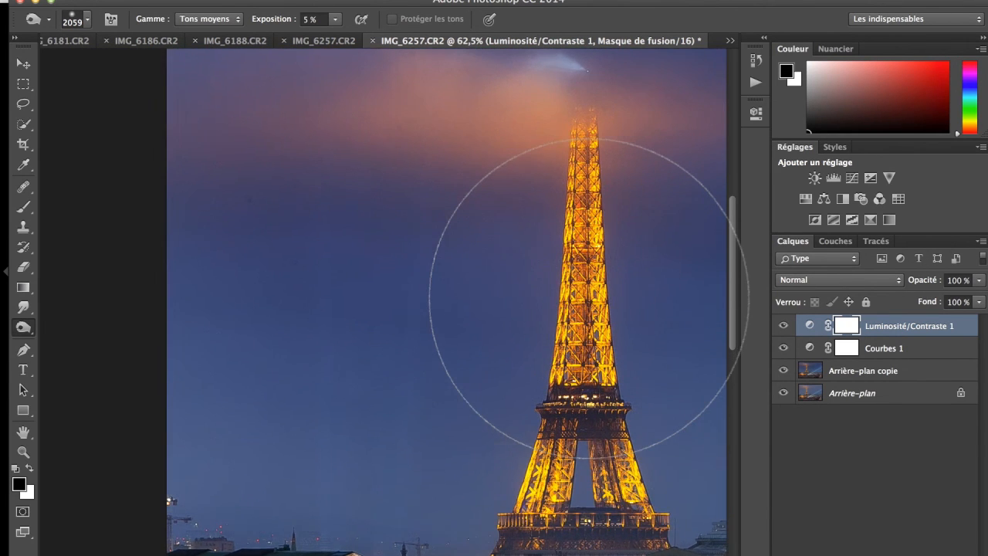
pyautogui.hscroll(3, 587, 293)
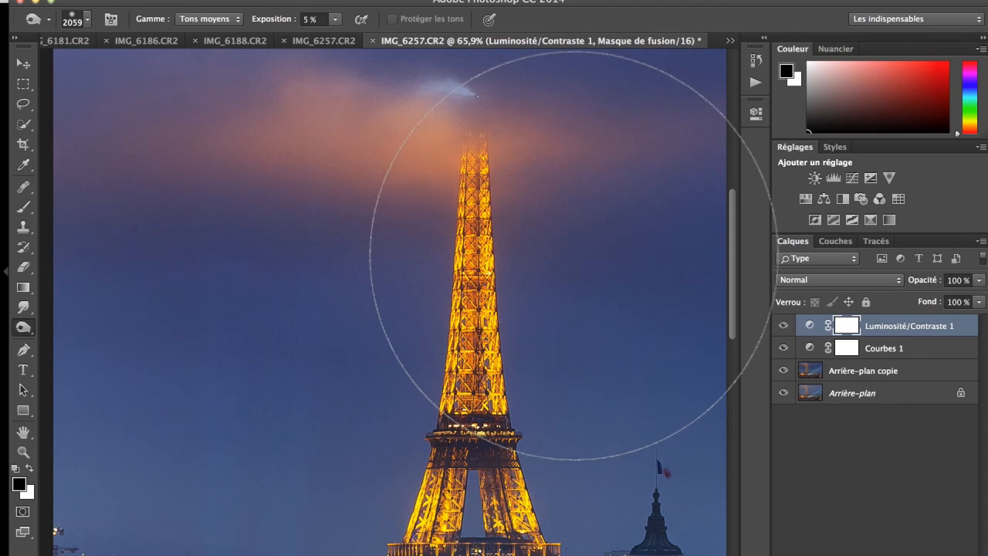
pyautogui.scroll(3, 588, 291)
pyautogui.hscroll(-3, 573, 254)
pyautogui.scroll(-2, 571, 255)
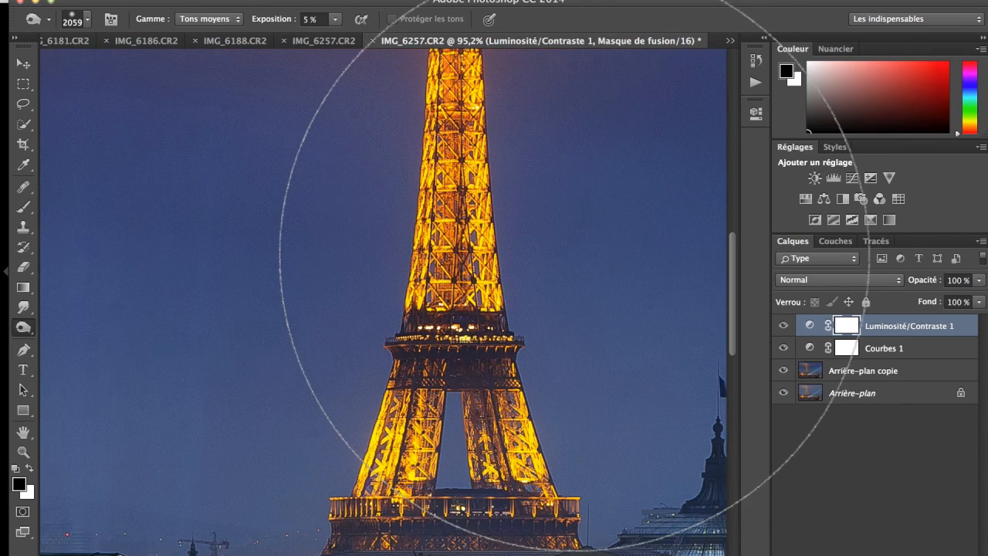
pyautogui.scroll(-3, 572, 255)
pyautogui.scroll(-3, 571, 254)
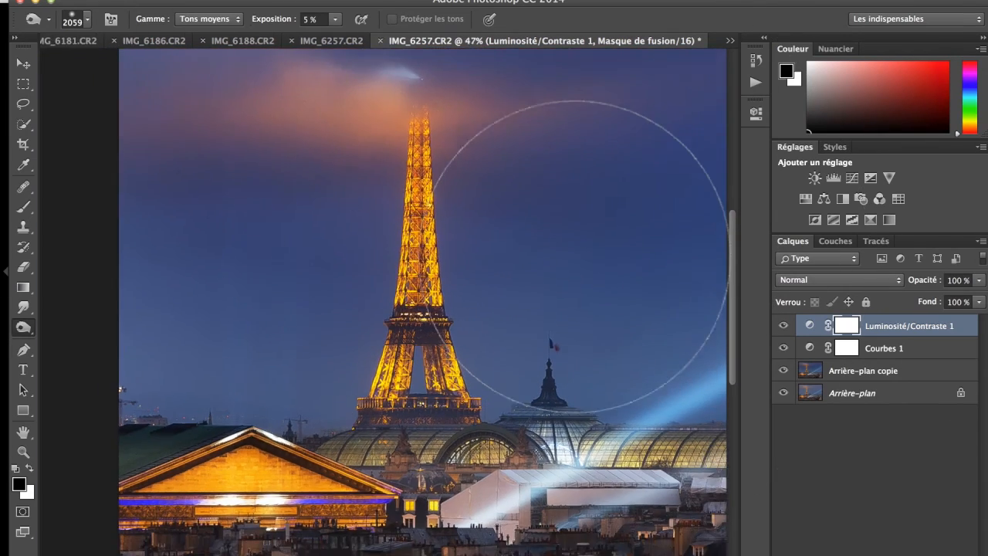
pyautogui.scroll(-3, 574, 258)
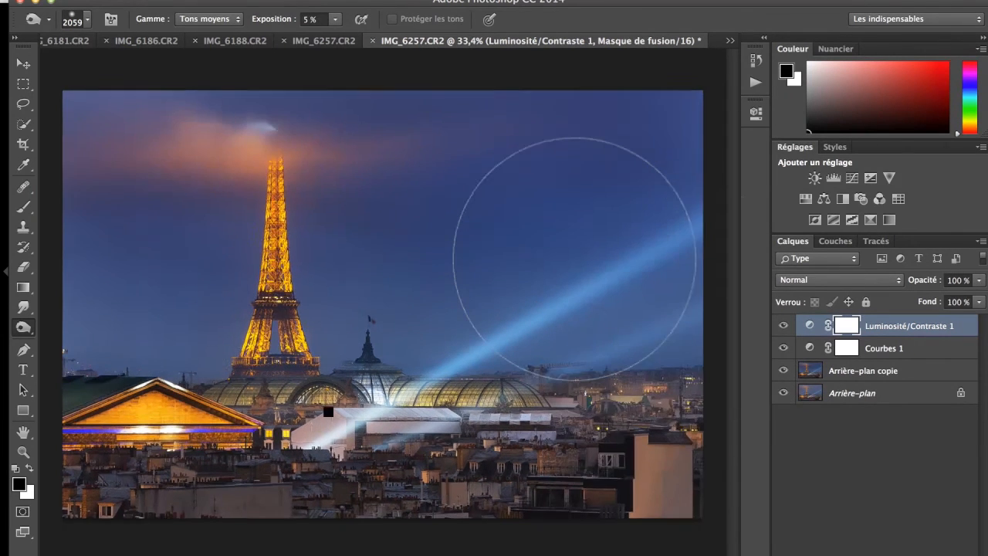
# - Add a Hue/Saturation adjustment layer and set the saturation of the yellows (Jaunes) to -10
pyautogui.click(805, 200)
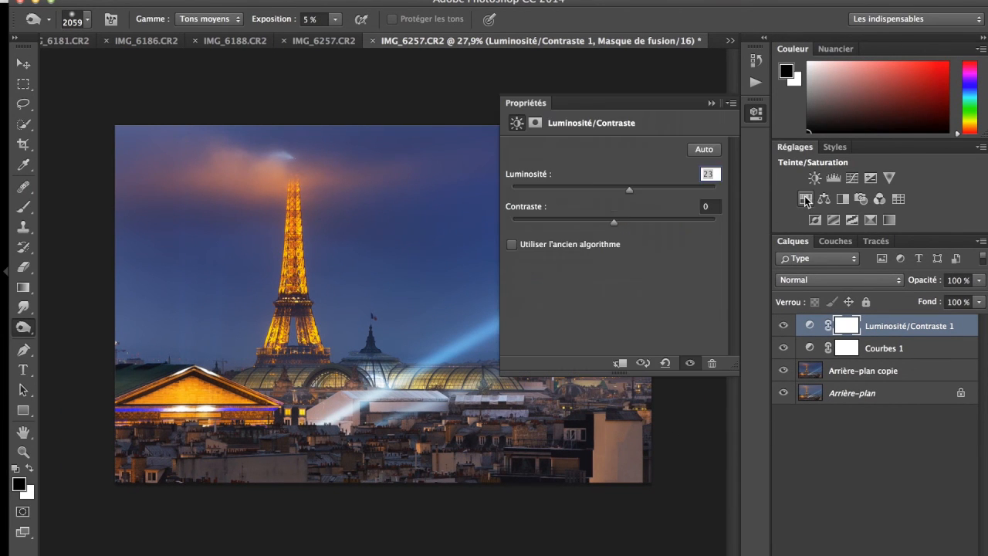
pyautogui.click(609, 168)
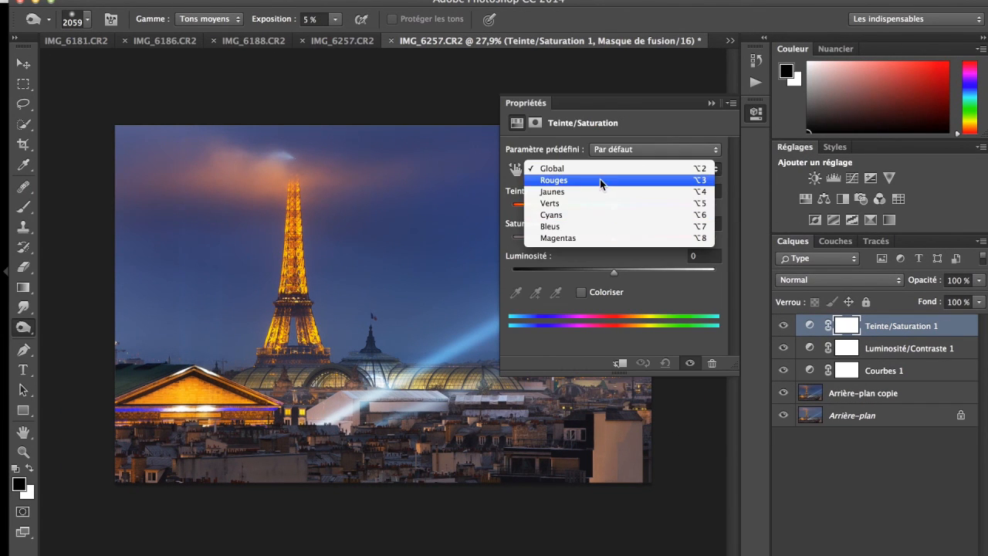
pyautogui.click(599, 190)
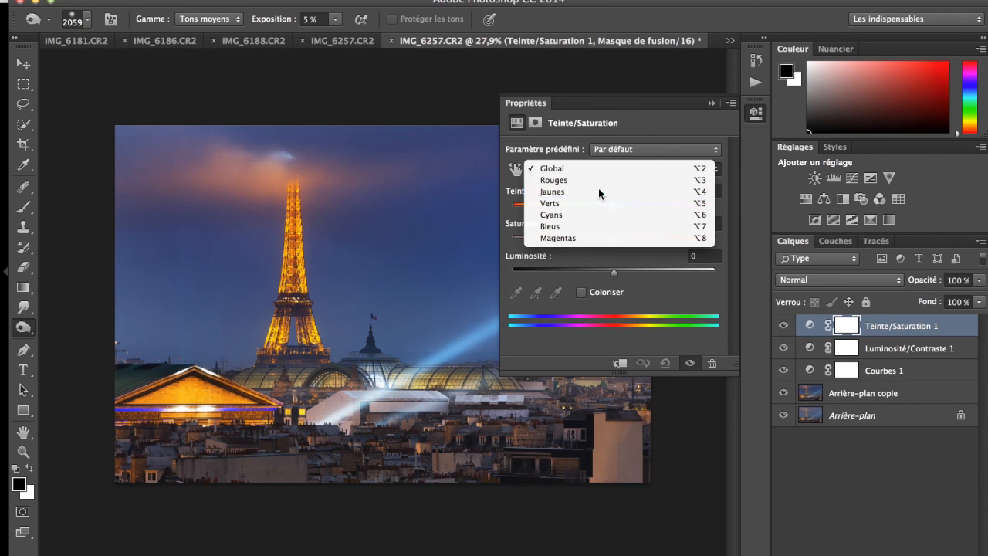
pyautogui.moveTo(613, 238)
pyautogui.mouseDown()
pyautogui.moveTo(594, 238)
pyautogui.moveTo(604, 240)
pyautogui.mouseUp()
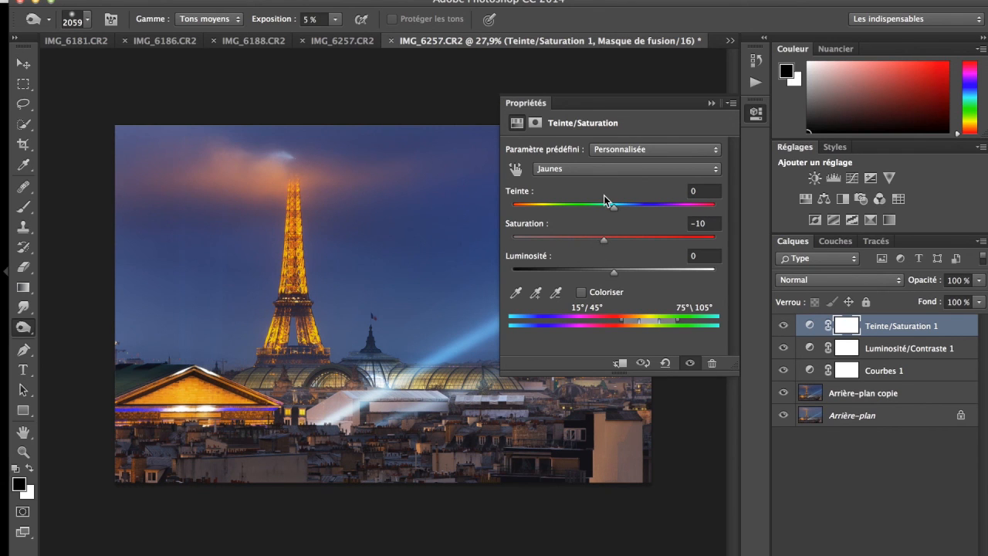
# - Slightly reduce the saturation of the reds (Rouges) in the Hue/Saturation layer
pyautogui.click(601, 169)
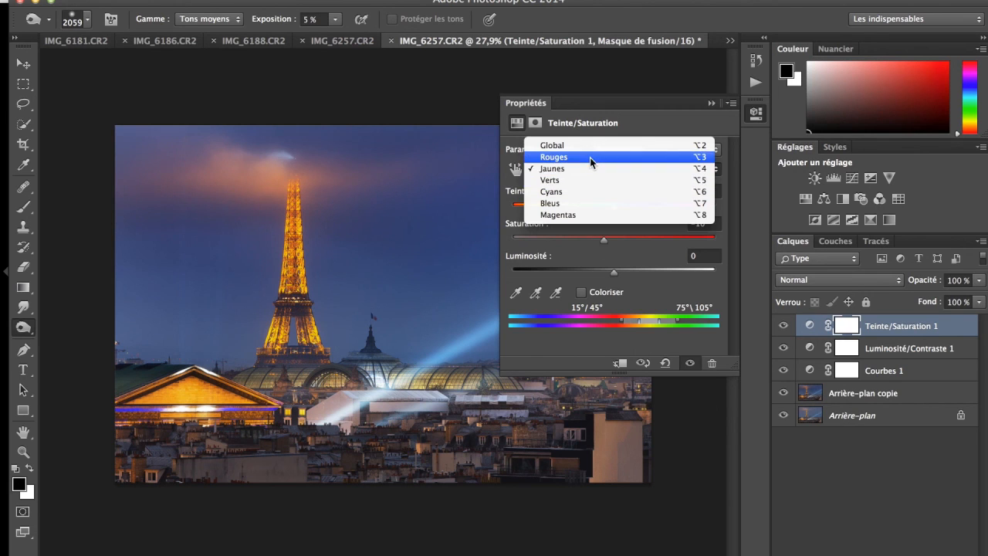
pyautogui.click(590, 158)
pyautogui.moveTo(593, 239); pyautogui.dragTo(603, 236)
# - Reduce the saturation of the magentas (Magentas) to about -11 in the Hue/Saturation layer
pyautogui.click(620, 169)
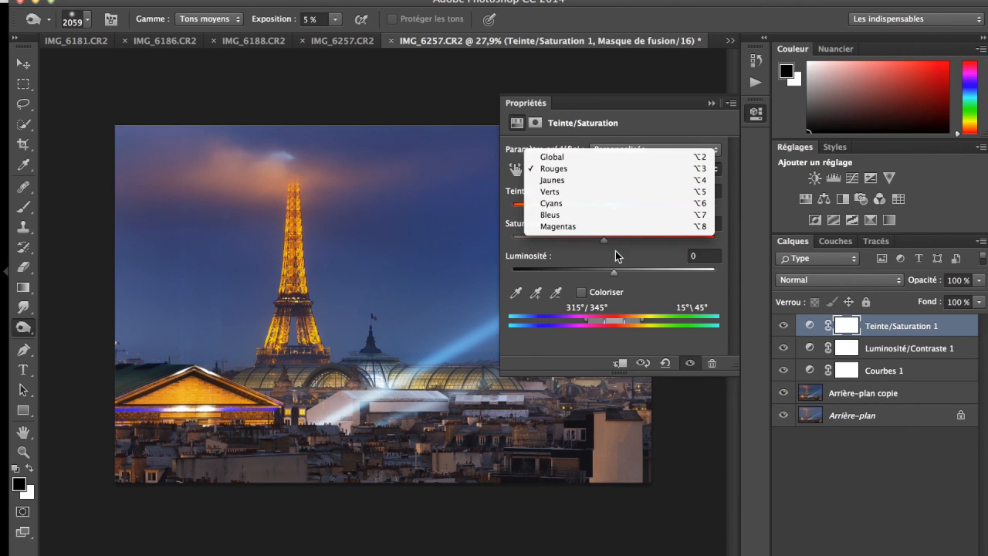
pyautogui.click(556, 226)
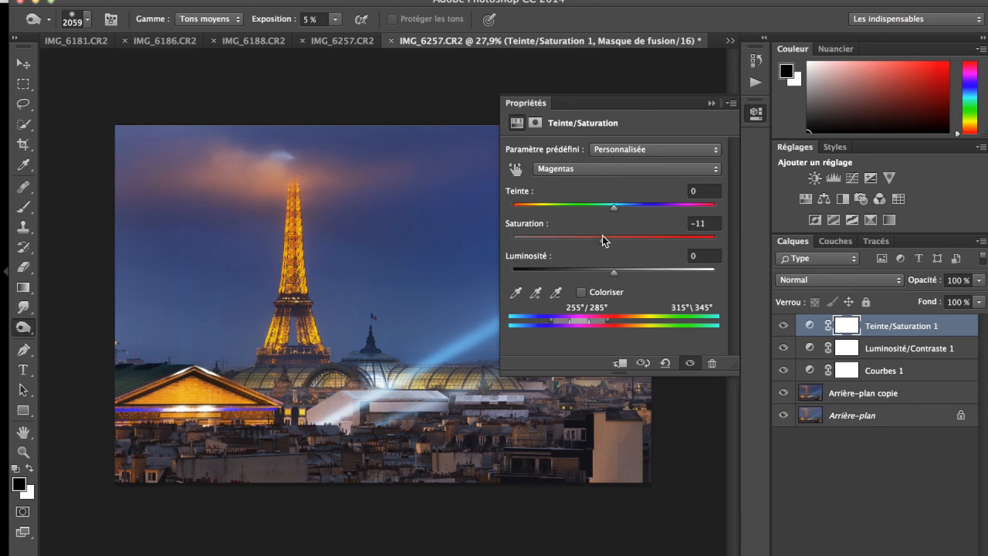
pyautogui.moveTo(602, 236); pyautogui.dragTo(603, 235)
pyautogui.click(711, 103)
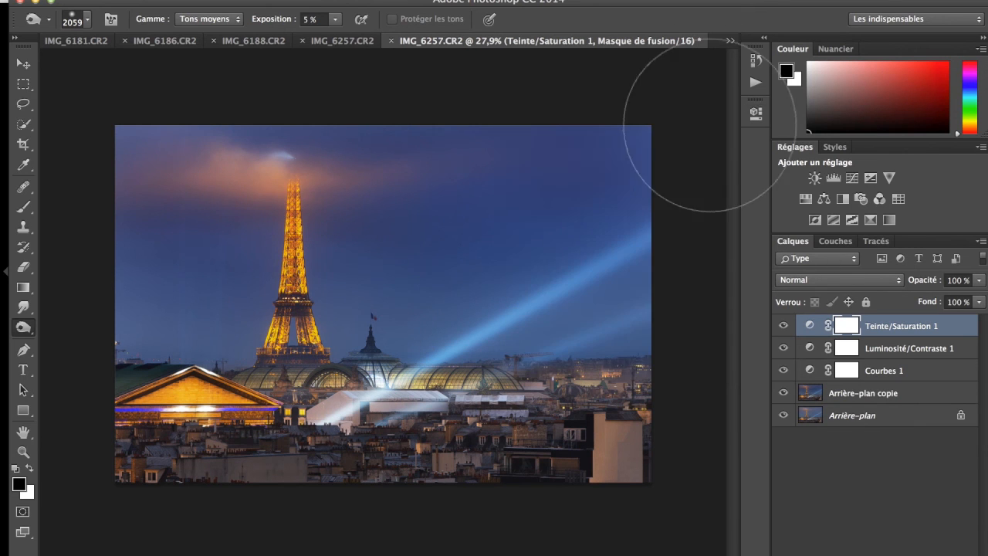
# - Hide and show the Hue/Saturation layer to compare the tower and cloud colours with and without the desaturation
pyautogui.click(784, 326)
pyautogui.click(784, 326)
pyautogui.click(784, 326)
pyautogui.click(785, 326)
pyautogui.click(784, 326)
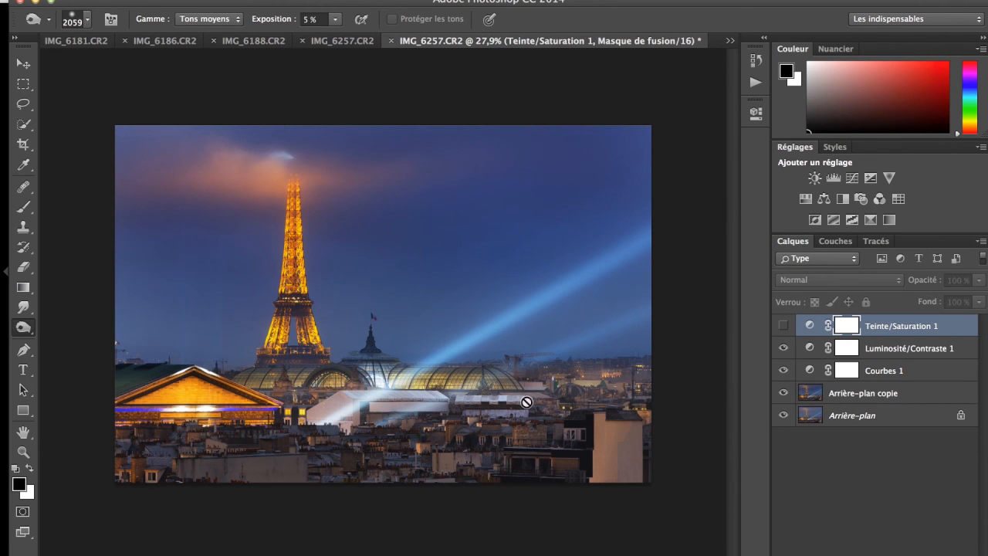
pyautogui.scroll(3, 524, 394)
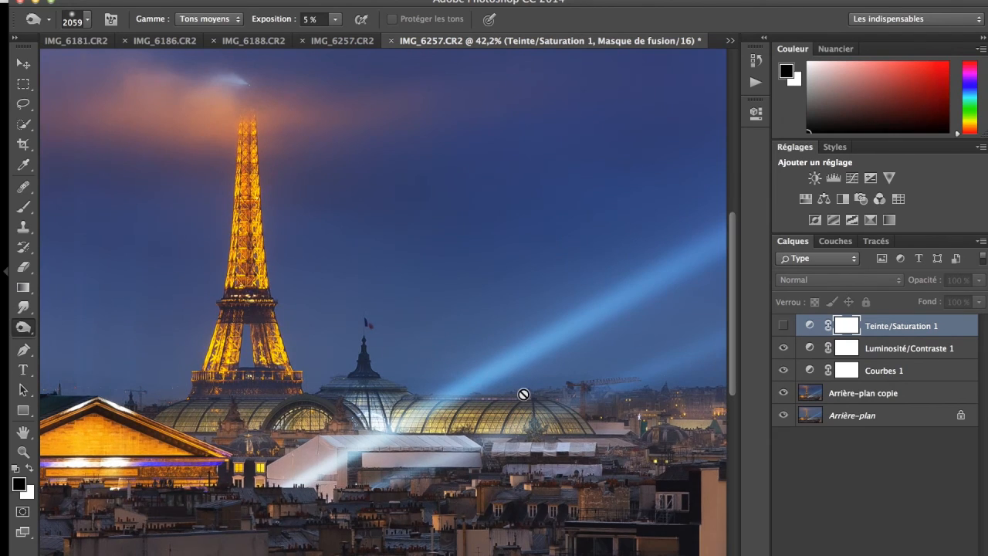
pyautogui.scroll(2, 522, 392)
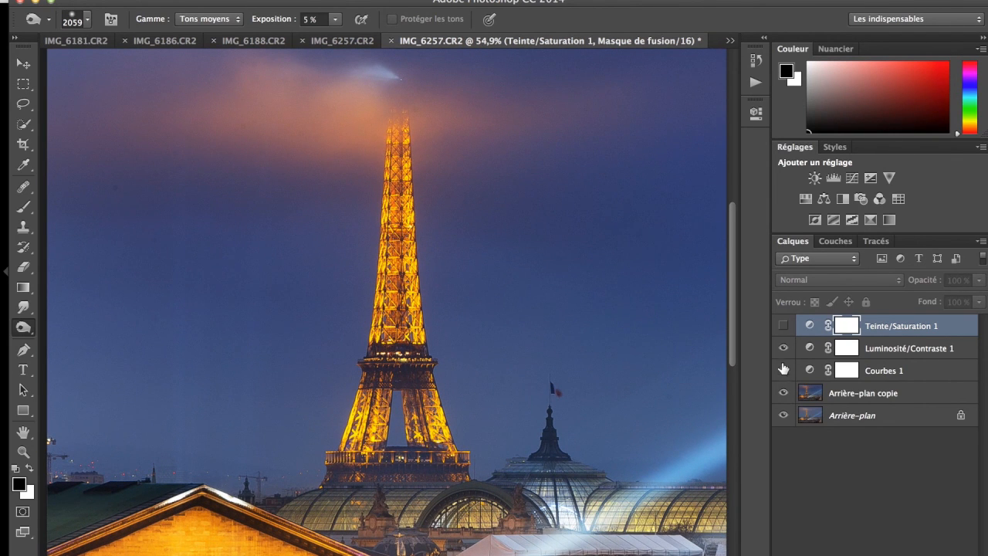
pyautogui.click(784, 326)
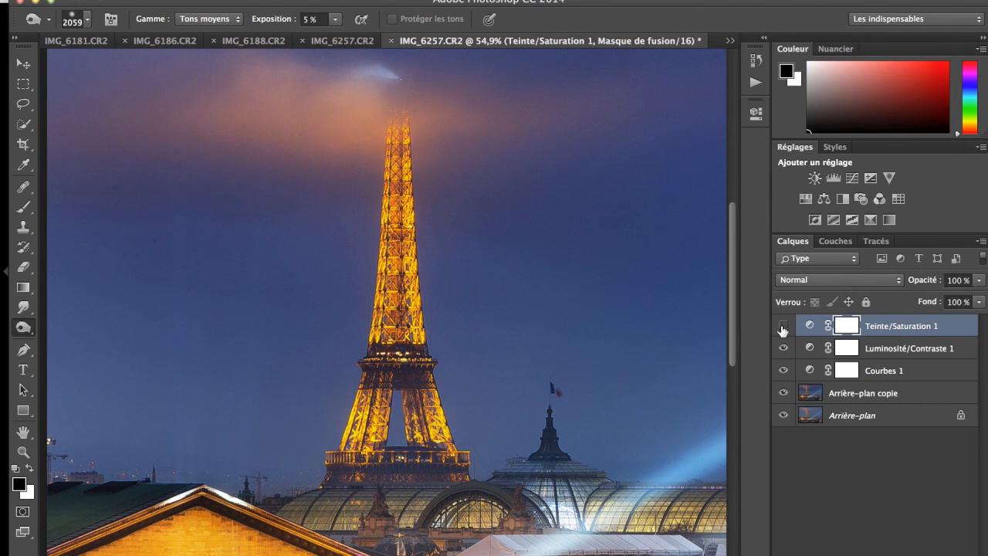
pyautogui.click(782, 326)
pyautogui.click(782, 327)
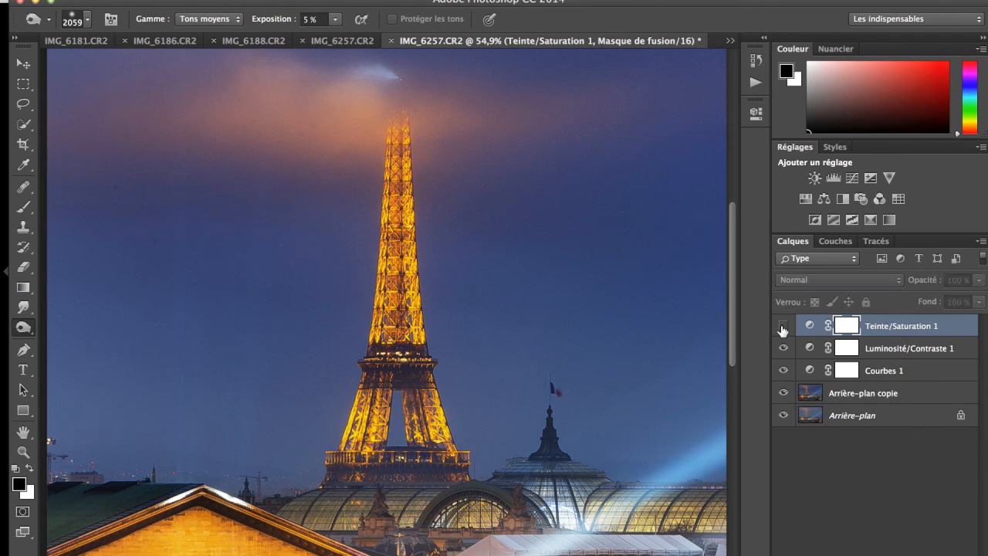
pyautogui.click(782, 326)
pyautogui.scroll(-5, 496, 453)
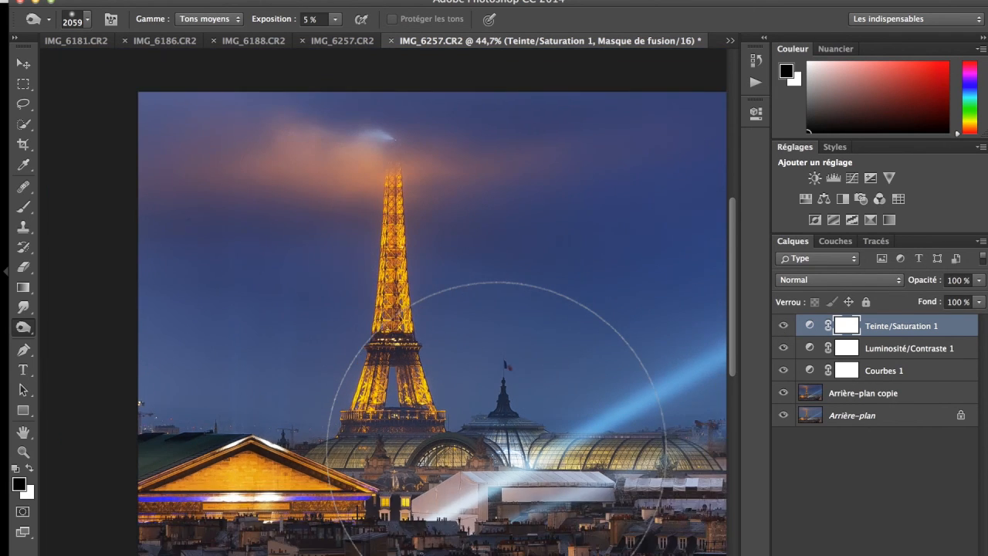
pyautogui.scroll(2, 496, 453)
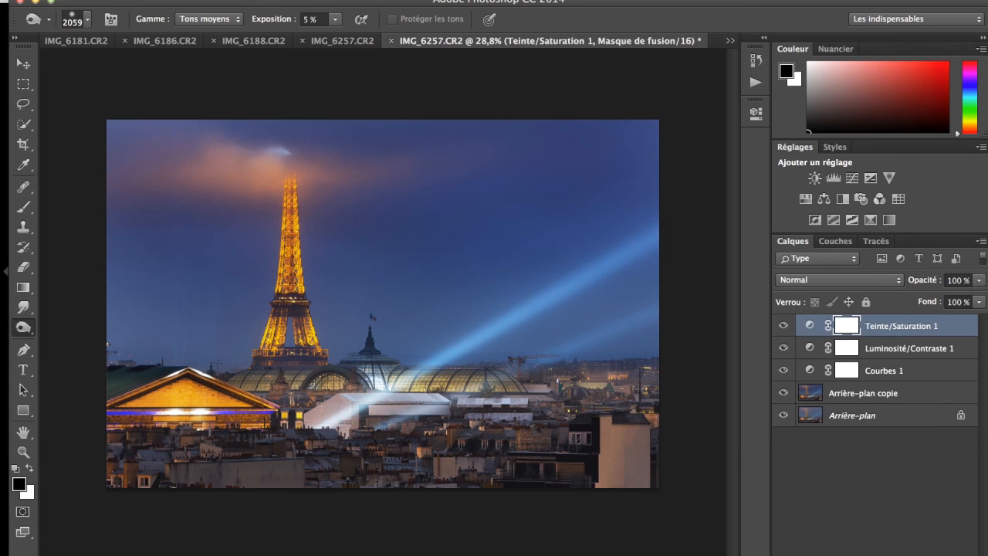
# - Create a new layer and stamp the signature brush in white, size 250 at 51% opacity, at the bottom centre of the photo
pyautogui.press('super+alt+shift+n')
pyautogui.press('x')
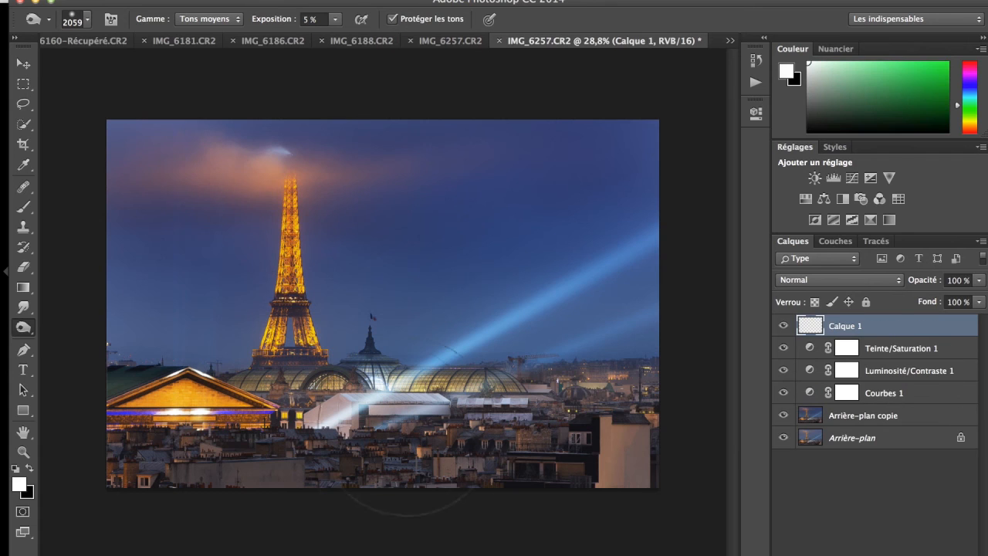
pyautogui.click(15, 209)
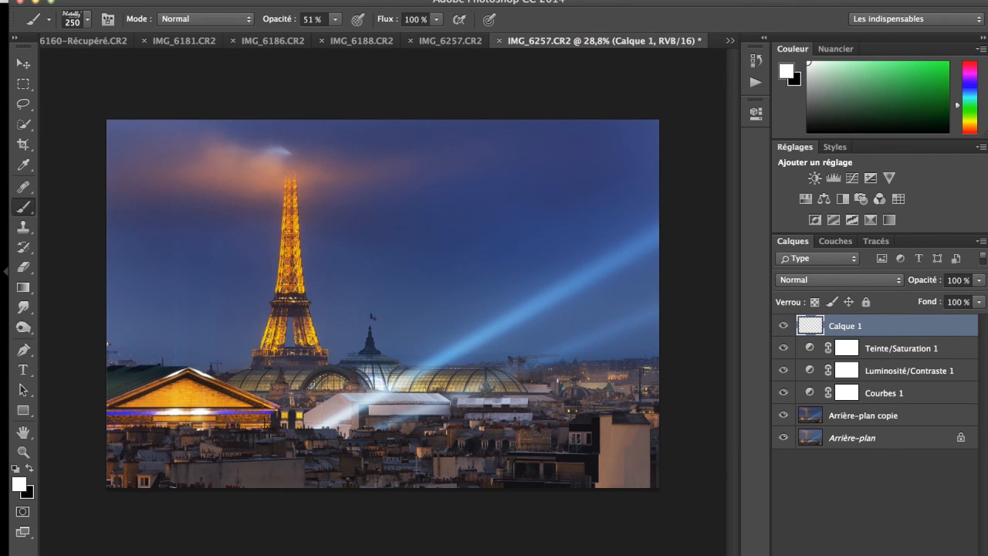
pyautogui.click(23, 145)
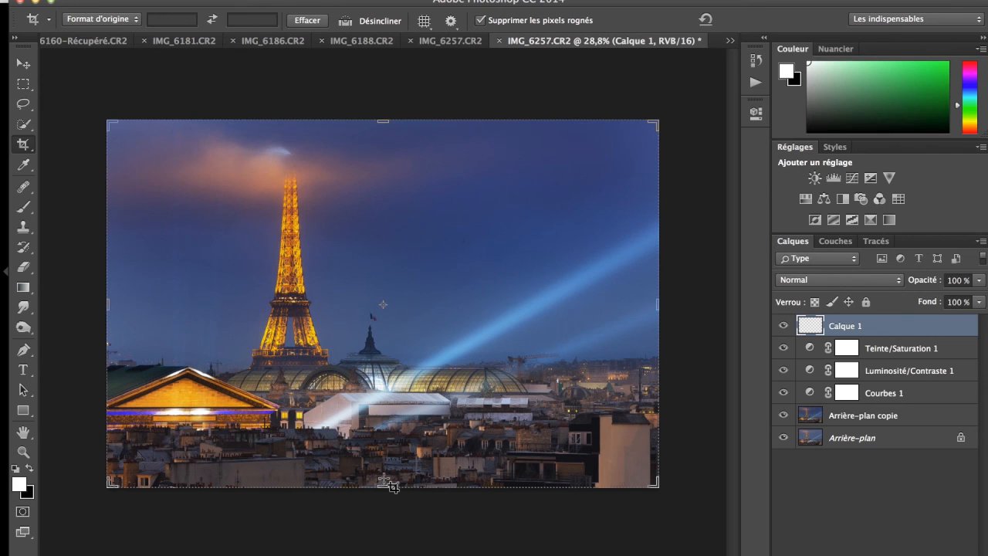
pyautogui.press('b')
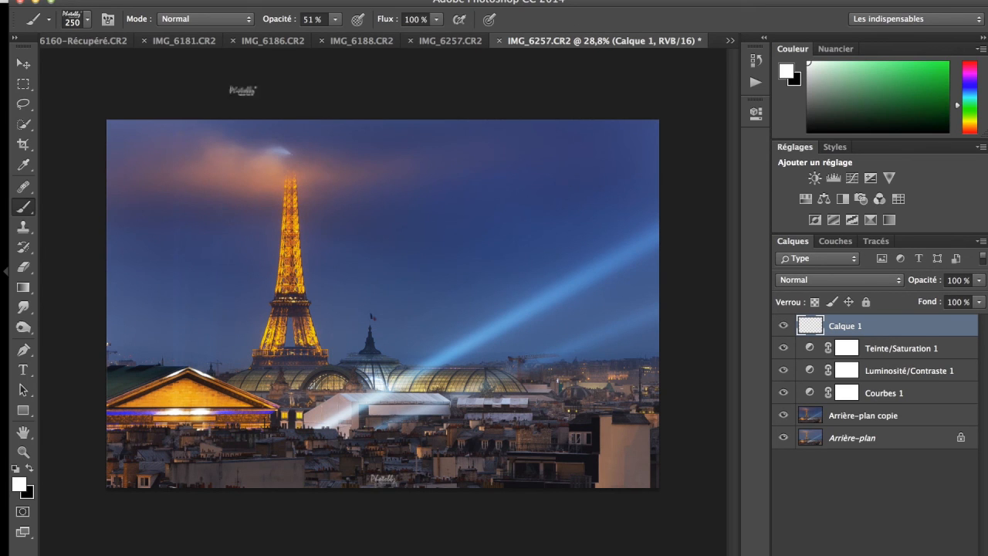
pyautogui.moveTo(825, 551)
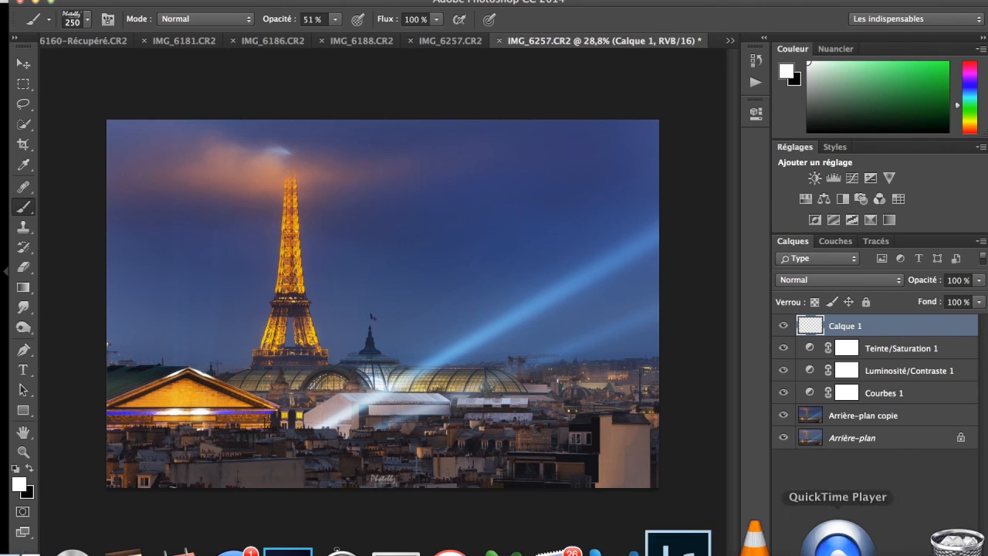
pyautogui.rightClick(826, 551)
pyautogui.click(826, 551)
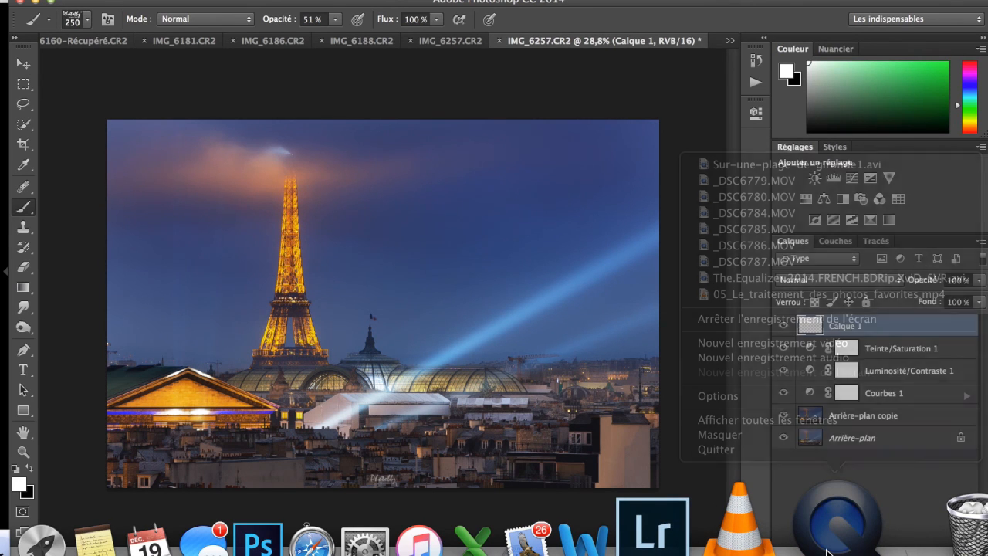